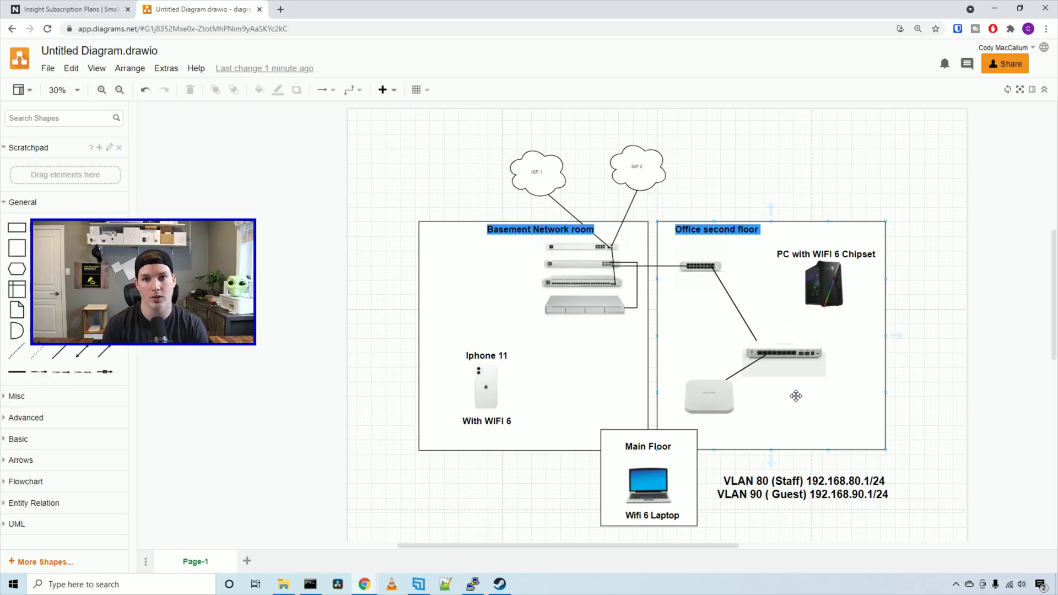
Start a new location named 'Mactelecom office' and paste in the device admin password.
click(814, 369)
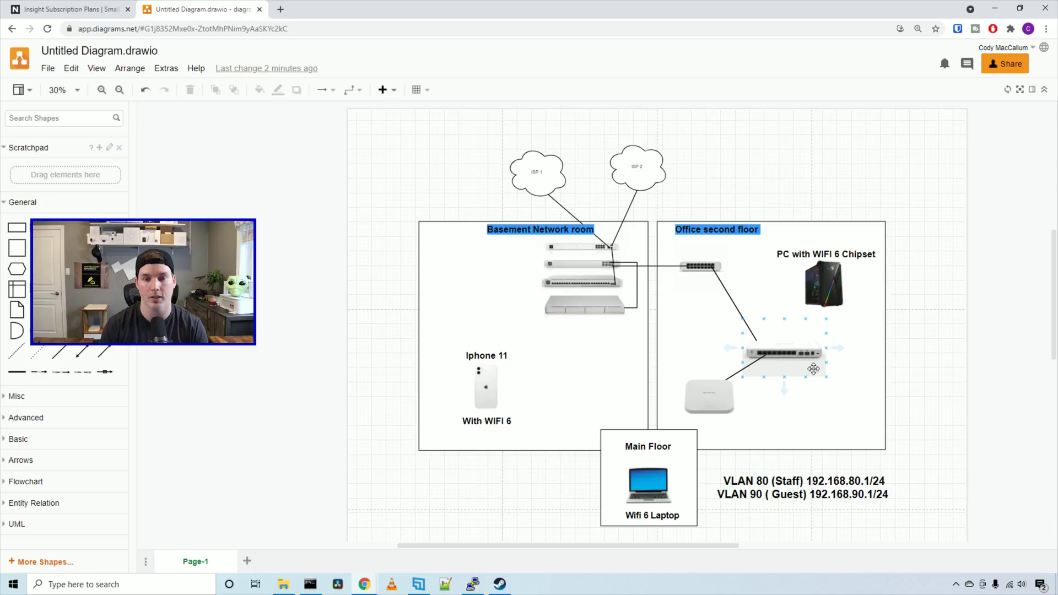
click(873, 177)
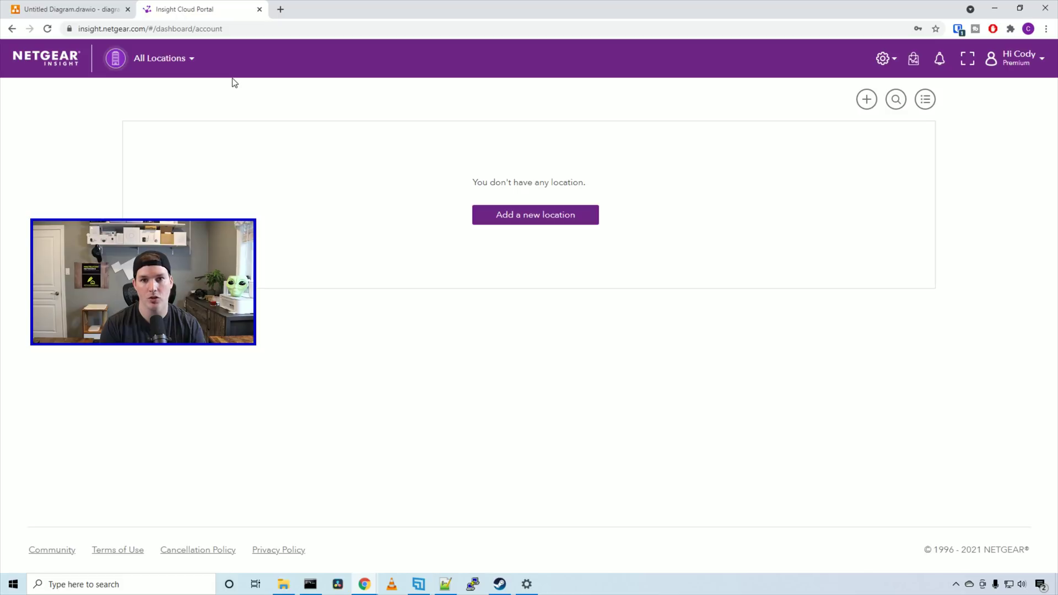
click(553, 215)
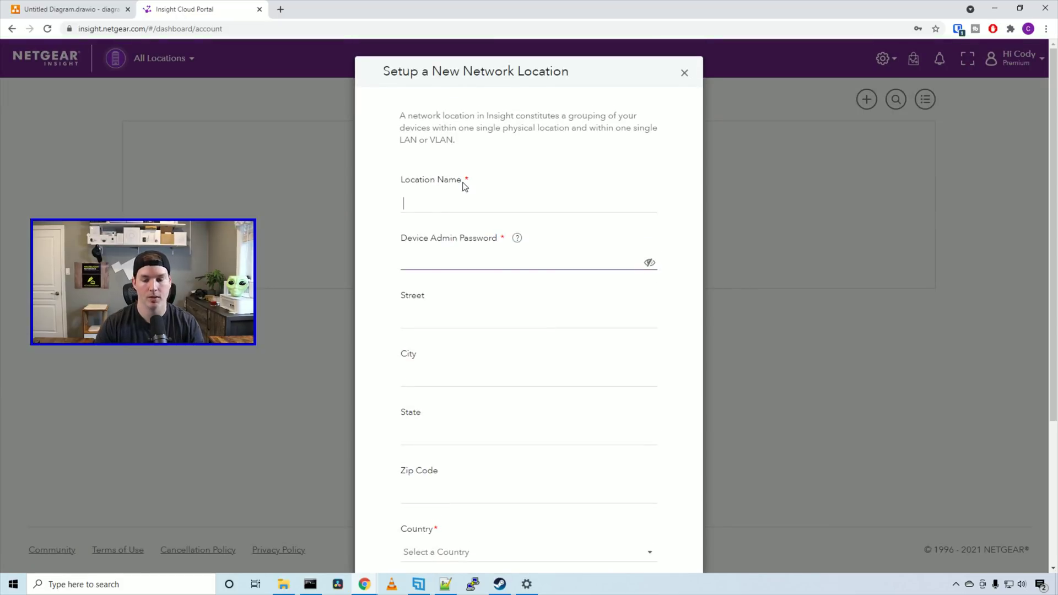
text(Macte)
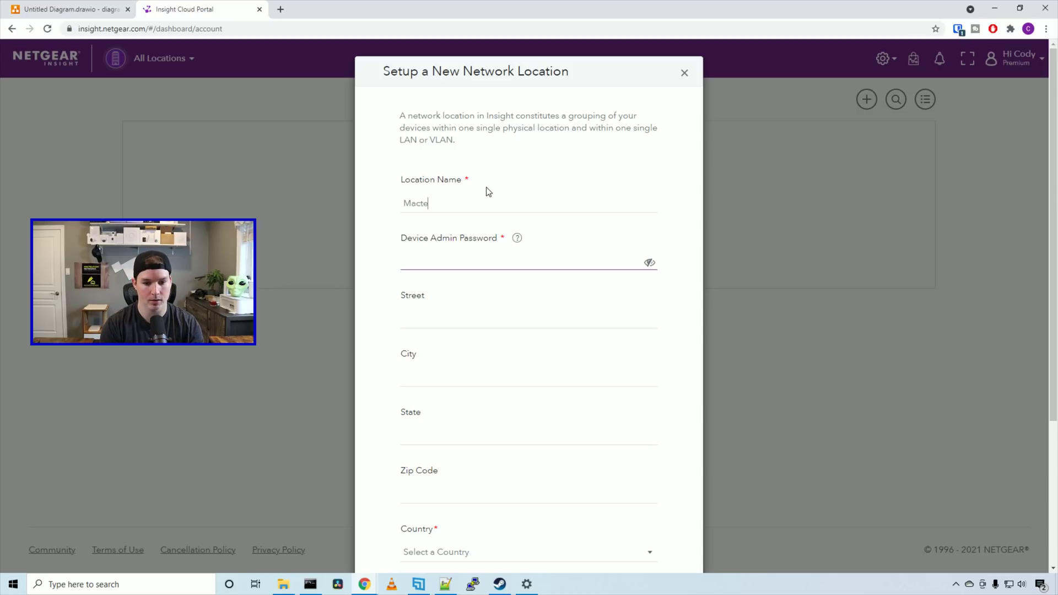
text(lecom office)
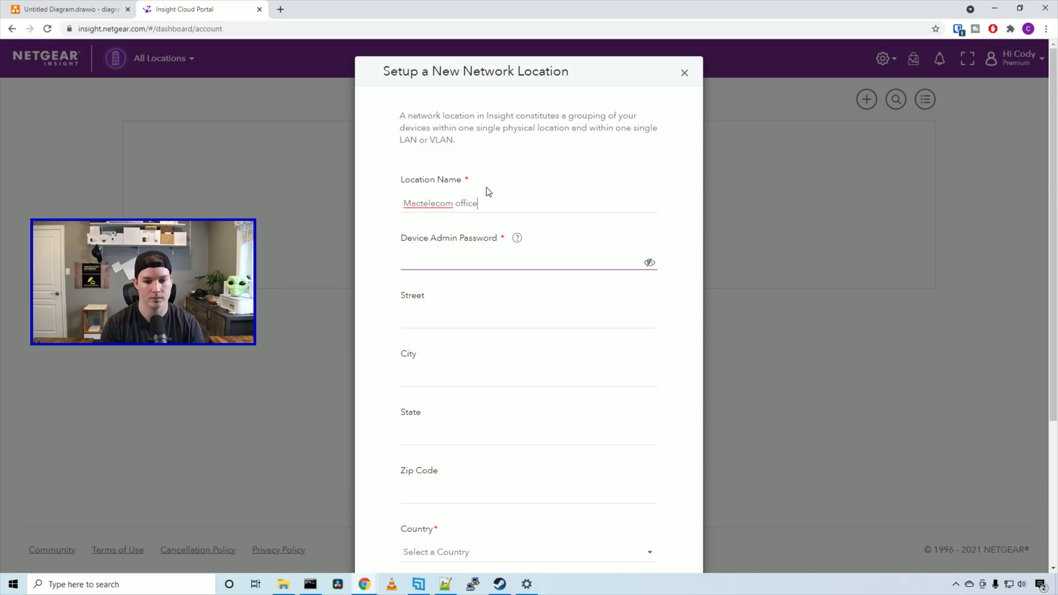
click(452, 256)
key(ctrl+v)
scroll(449, 268, down, 3)
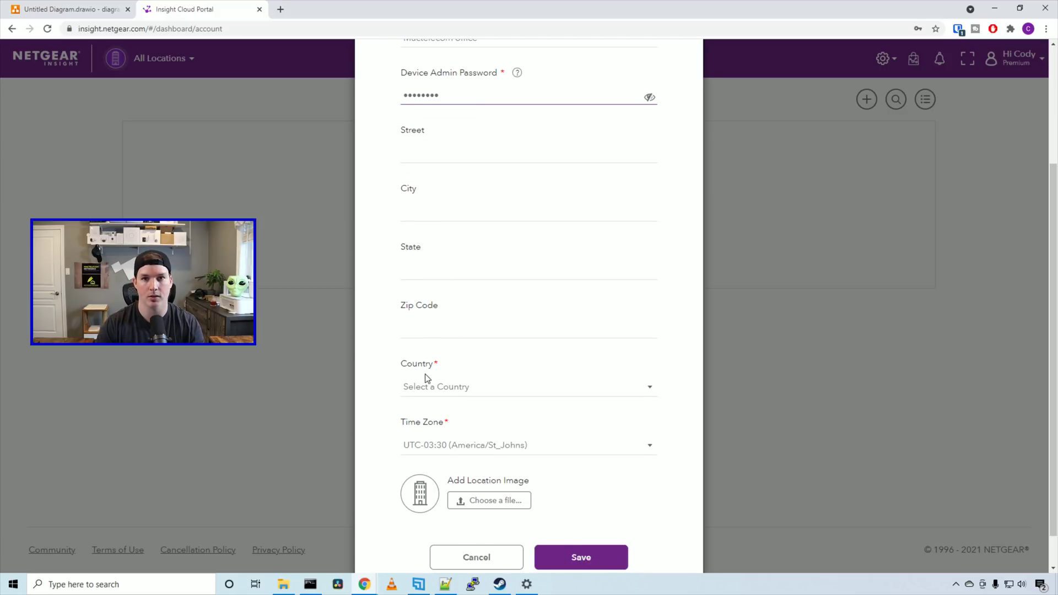
key(Tab)
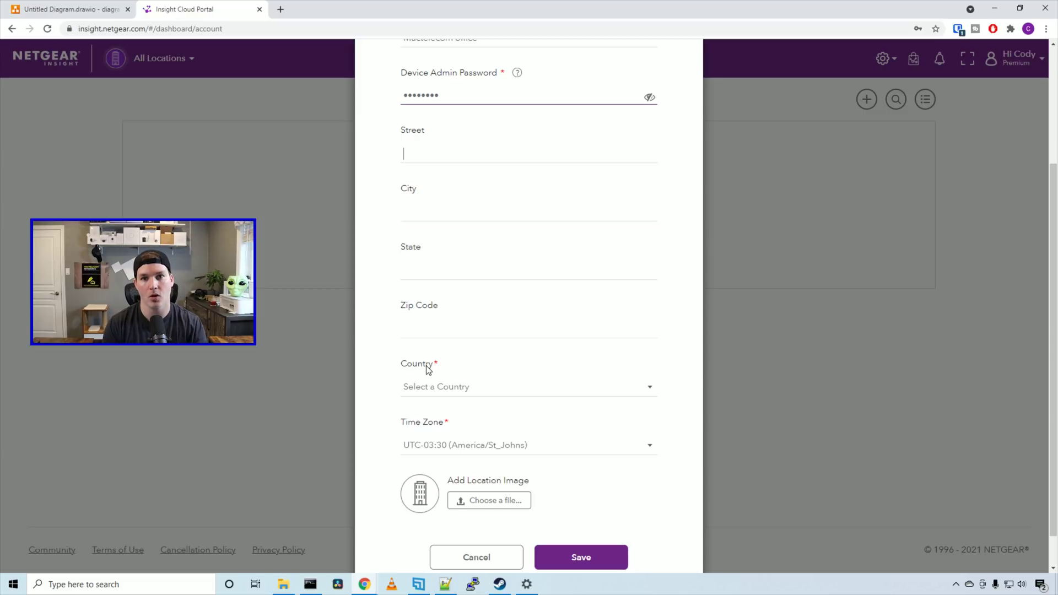
Set the country to United States of America and save the location.
click(524, 389)
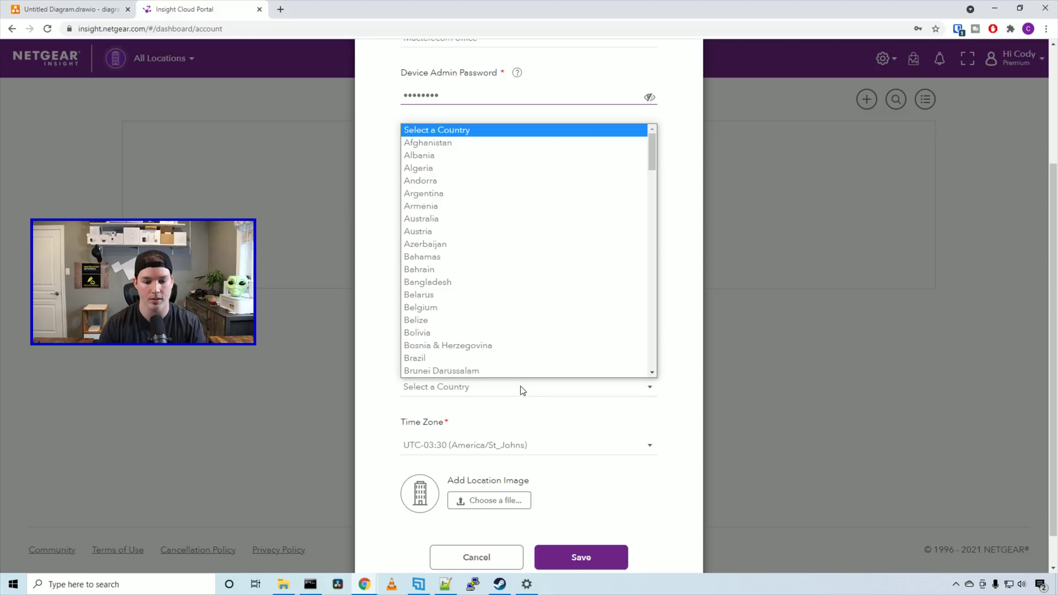
text(united)
key(Return)
scroll(472, 396, down, 1)
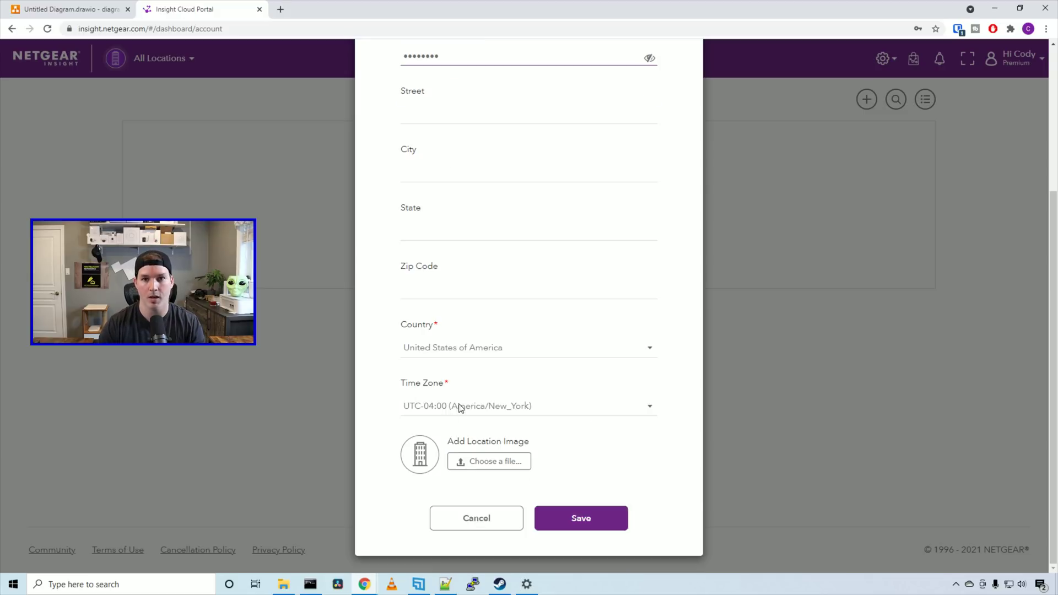
click(603, 524)
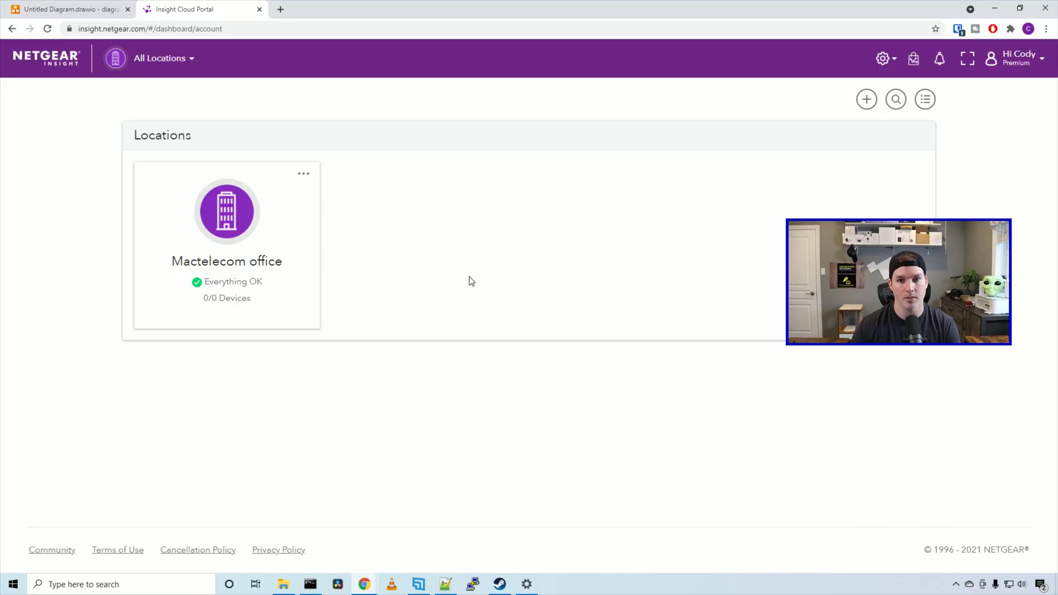
Add the GC108P switch to Mactelecom office by serial number and name it 'switch'.
click(255, 222)
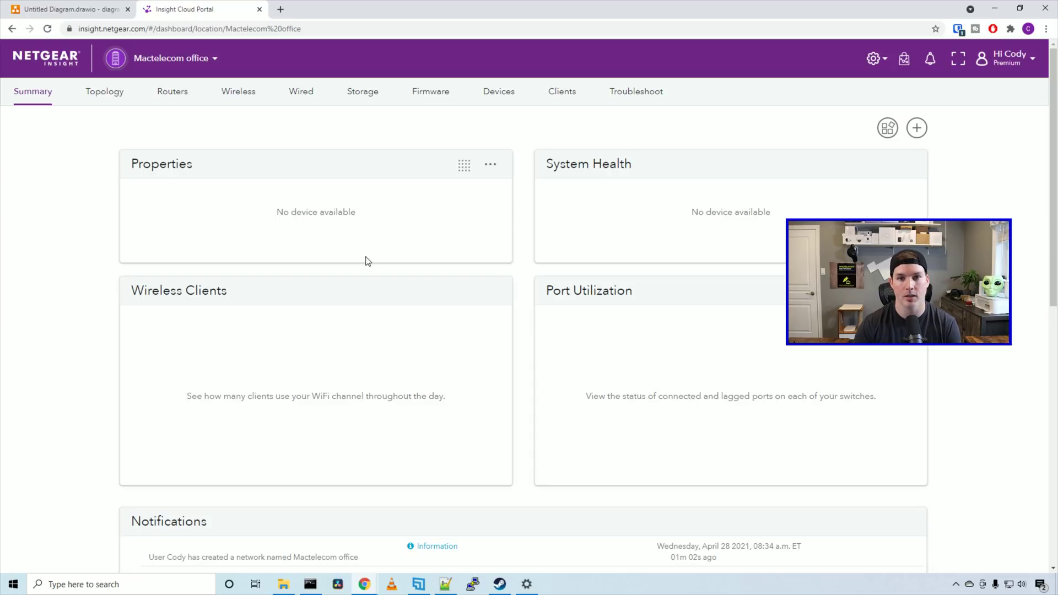
click(505, 96)
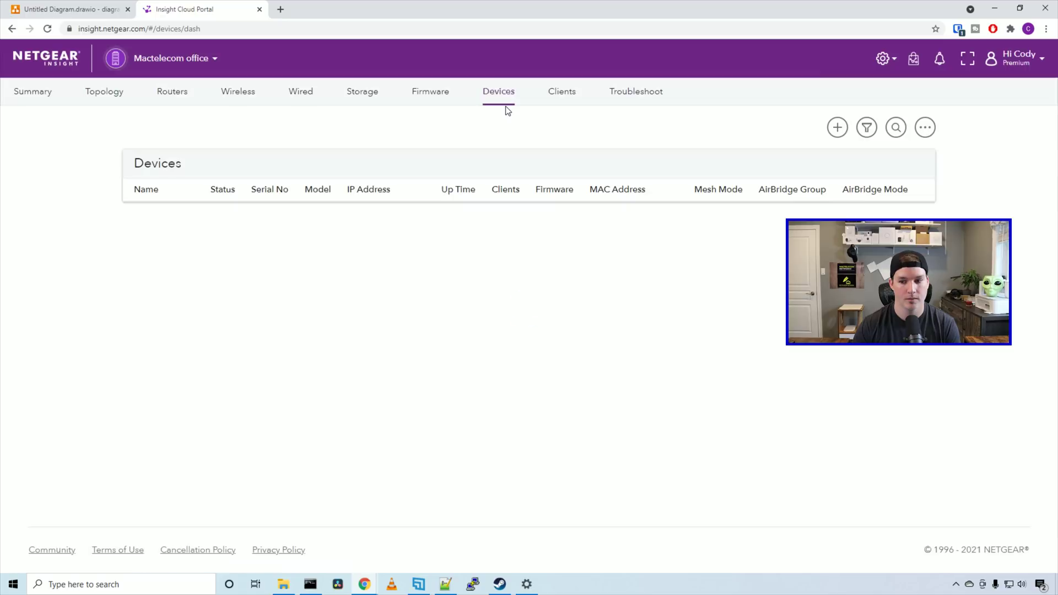
click(832, 135)
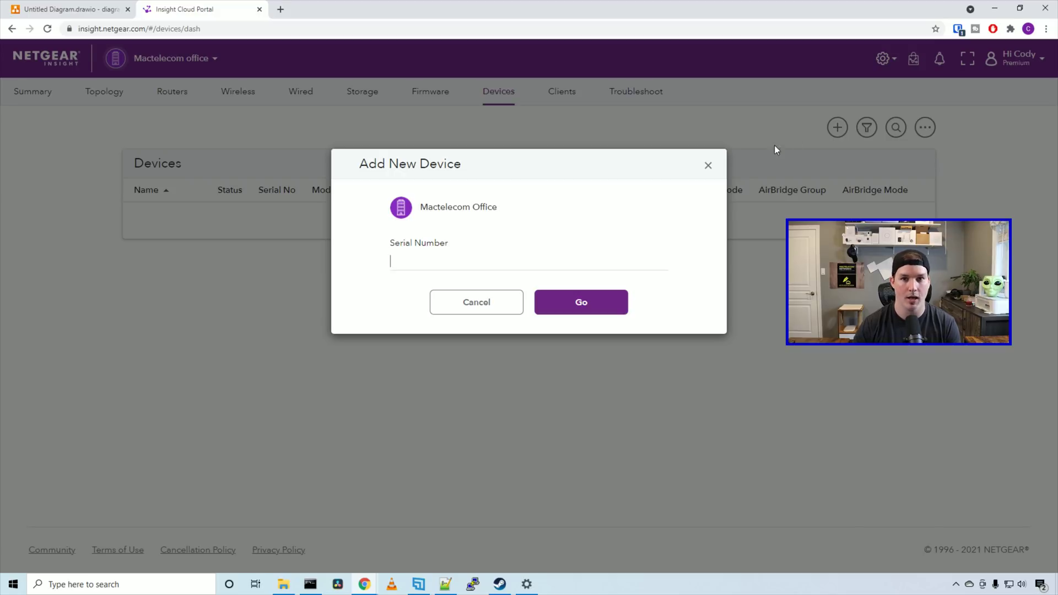
key(ctrl+v)
key(Return)
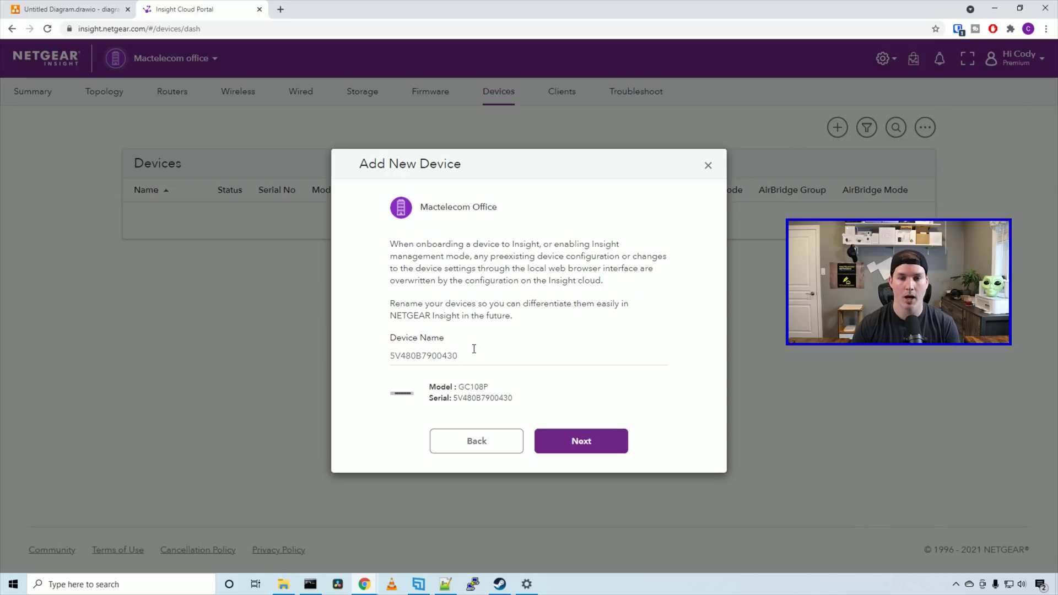
drag(463, 356, 379, 348)
text(switch)
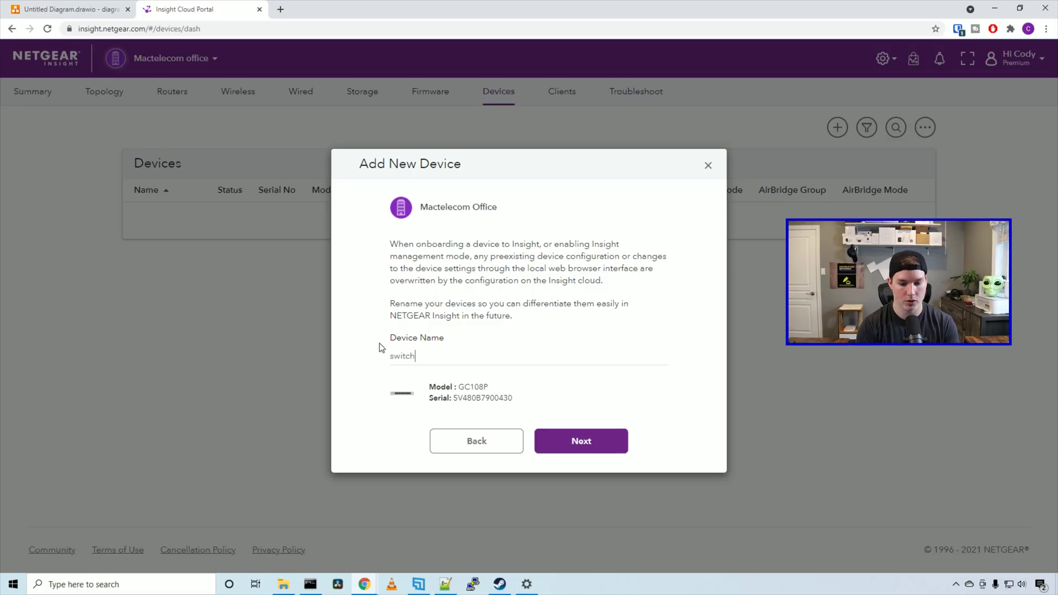
click(571, 441)
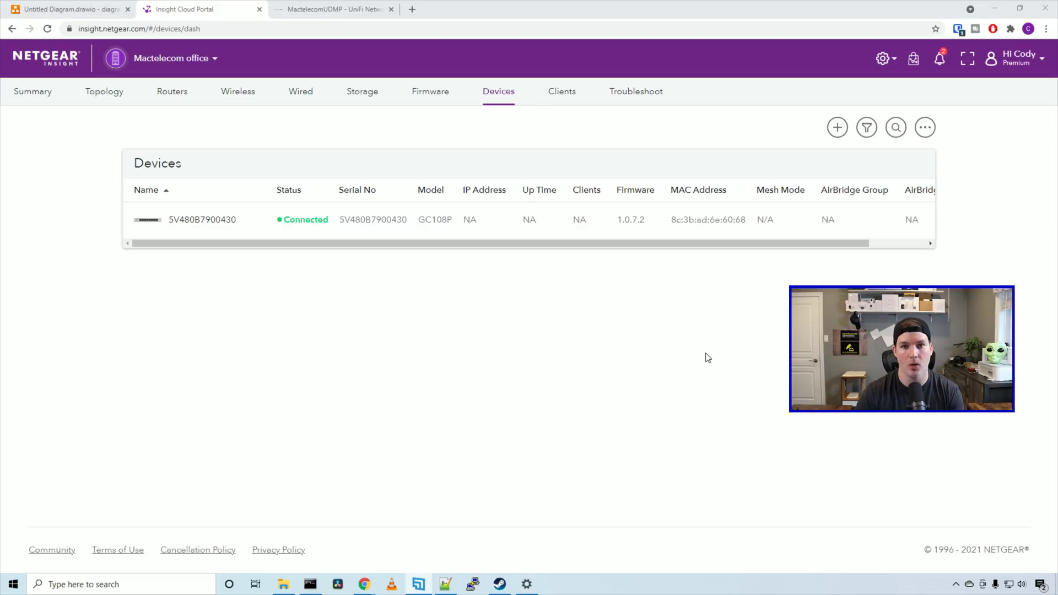
Add the WAX610 access point and name it 'AP'.
click(832, 130)
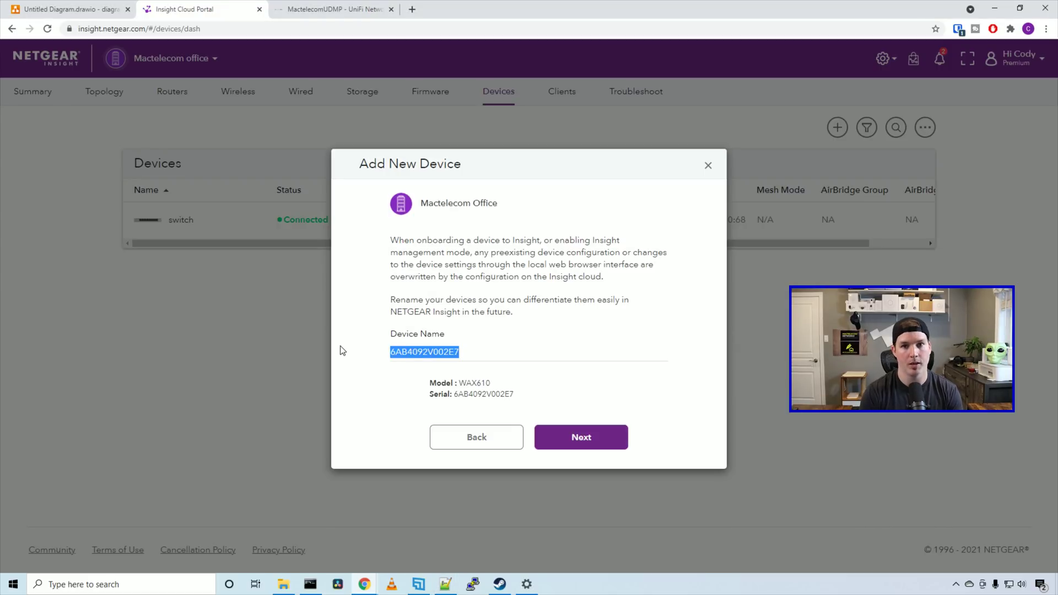
text(AP)
click(576, 444)
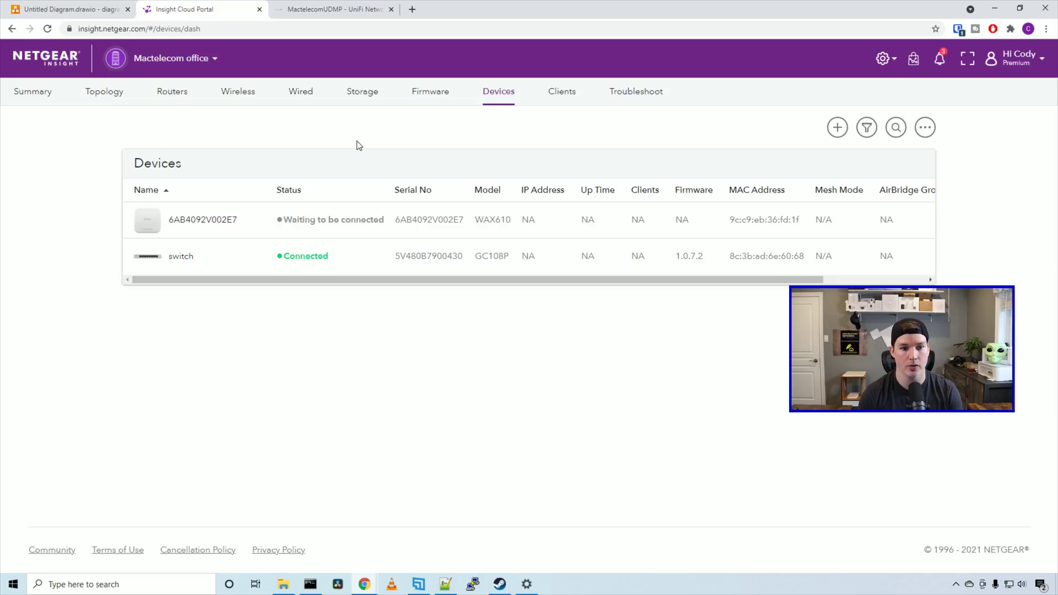
Create the Netgear Staff network on VLAN 80, subnet 192.168.80.1/24, with auto-filled DHCP range.
click(336, 14)
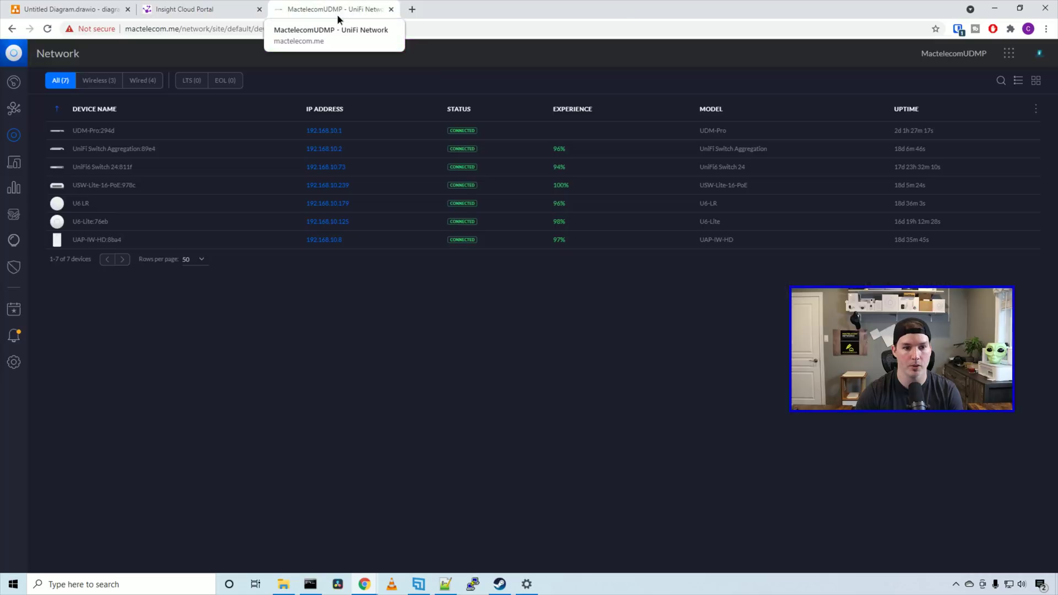
click(15, 364)
click(100, 153)
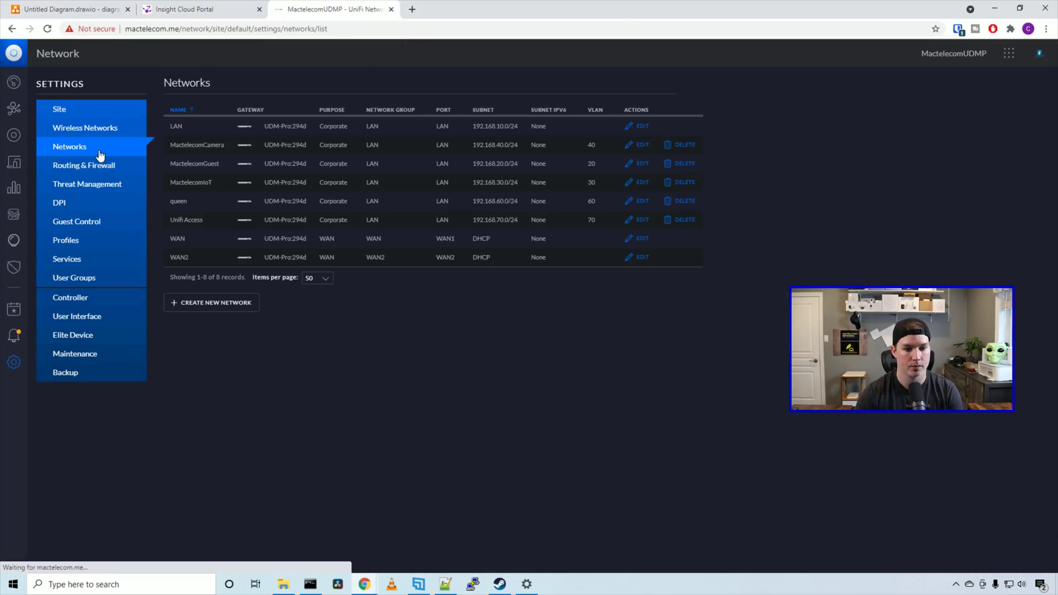
click(223, 310)
click(363, 133)
text(Netgear Staff)
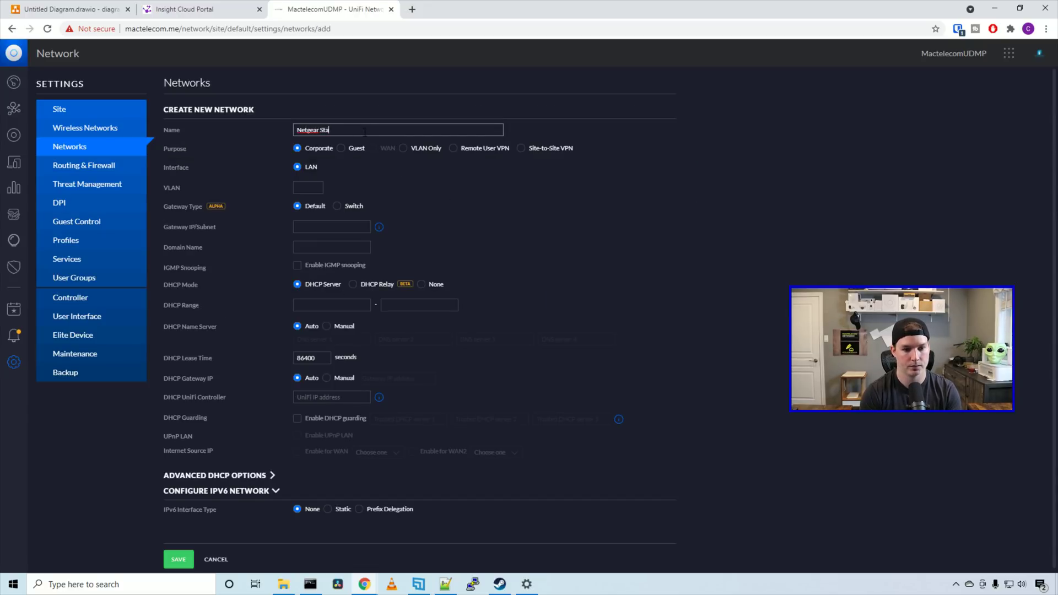
click(318, 188)
text(80)
click(319, 224)
text(192.16)
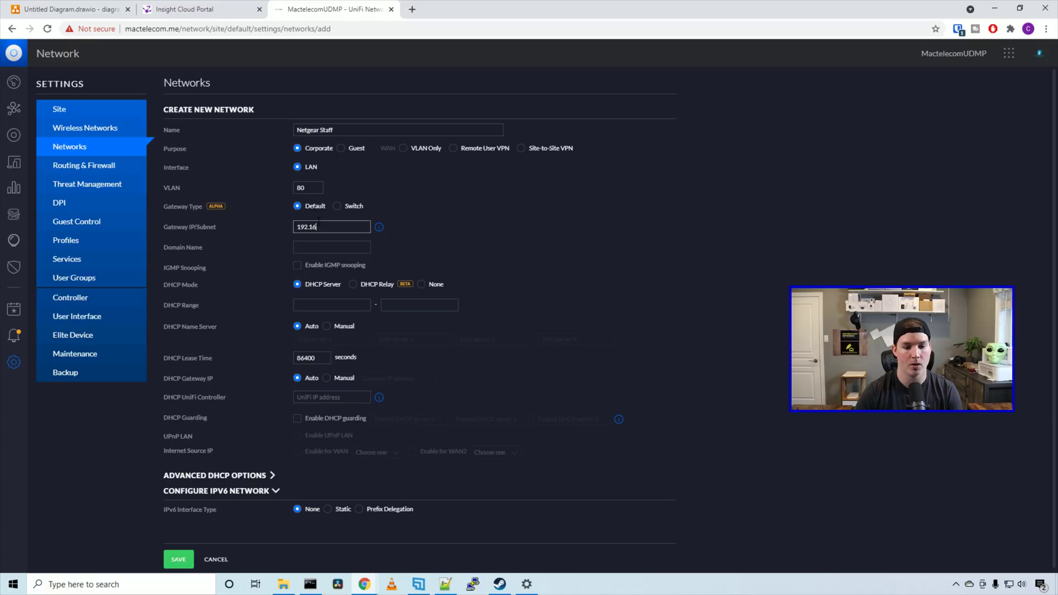
text(8.80.1/24)
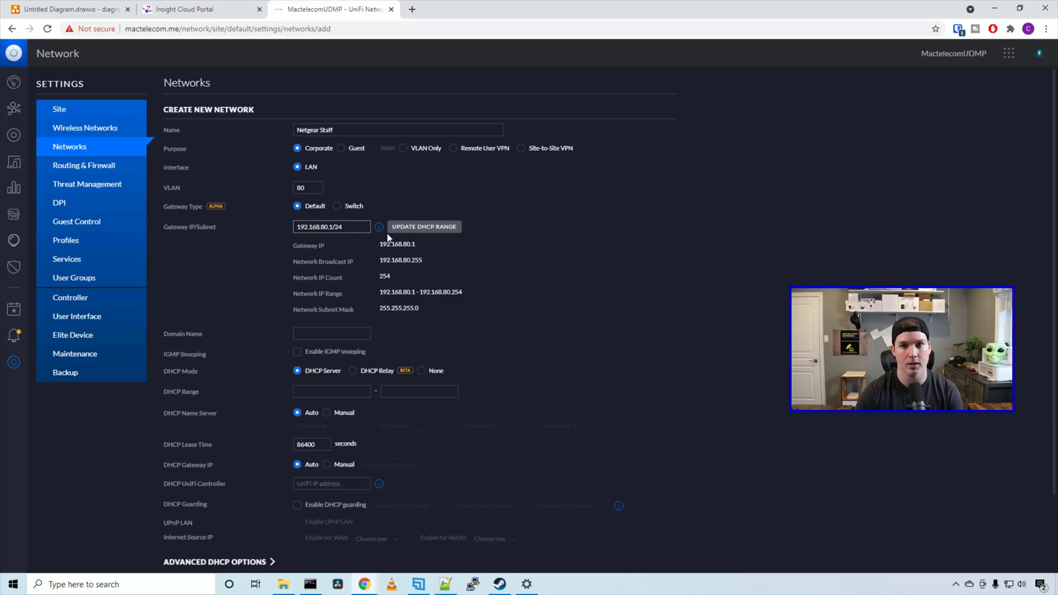
click(425, 227)
scroll(429, 309, down, 2)
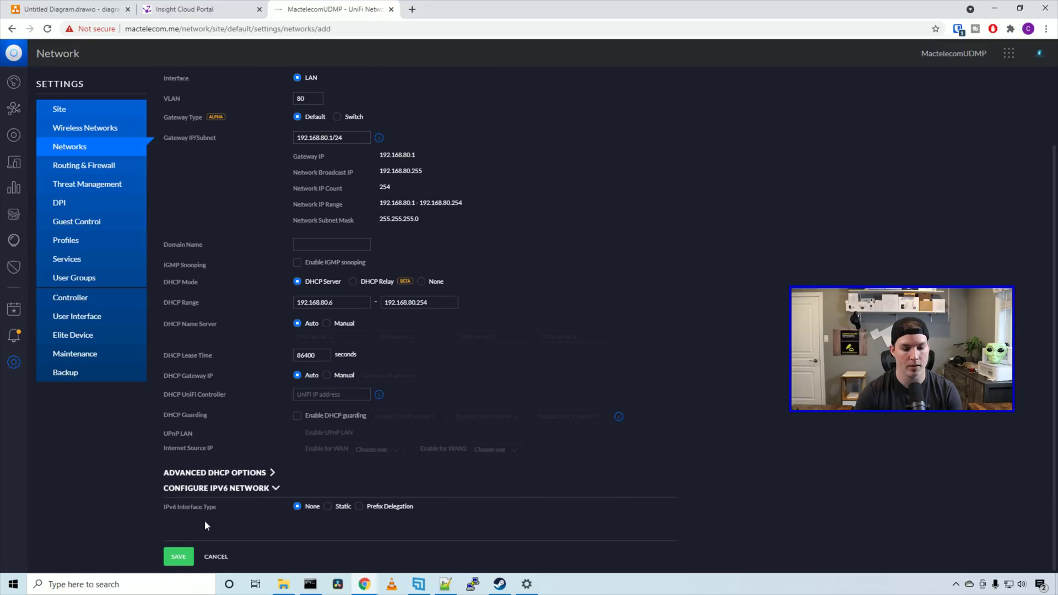
click(179, 557)
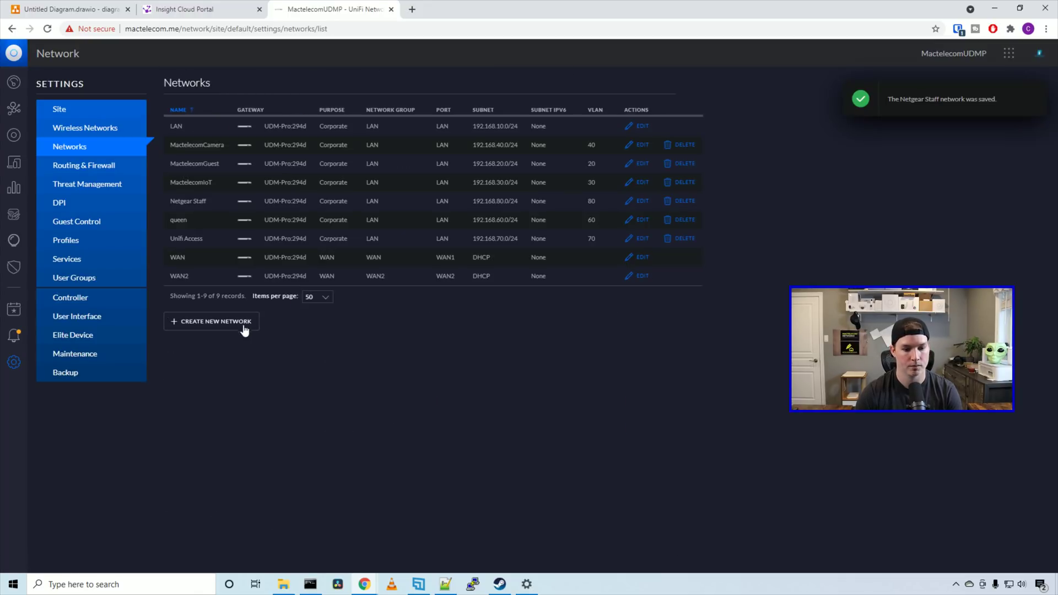
Create the Netgear Guest network on VLAN 90, subnet 192.168.90.1/24, with auto-filled DHCP range.
click(239, 326)
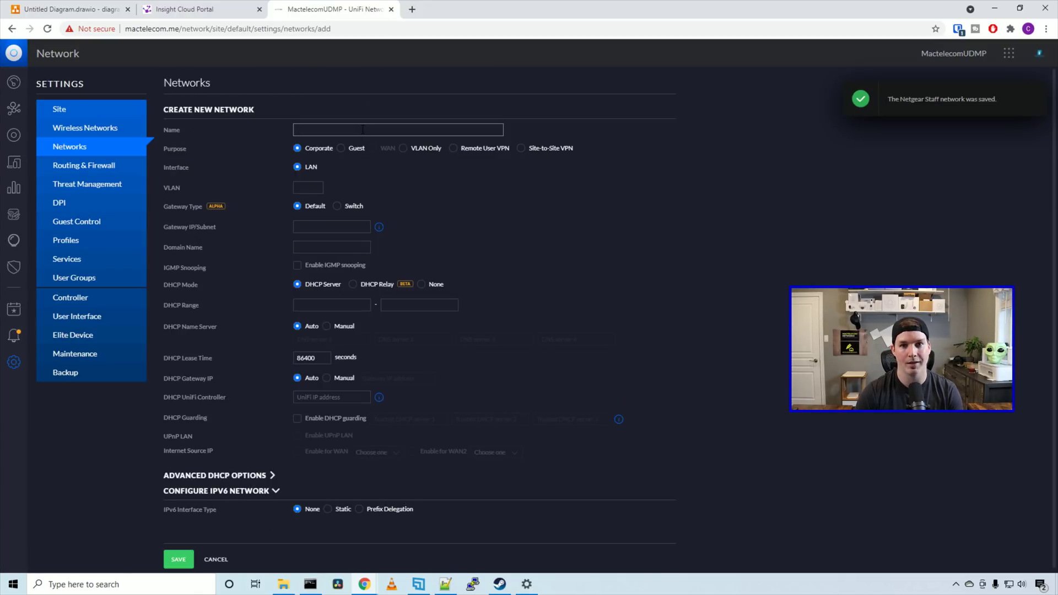
text(Netge)
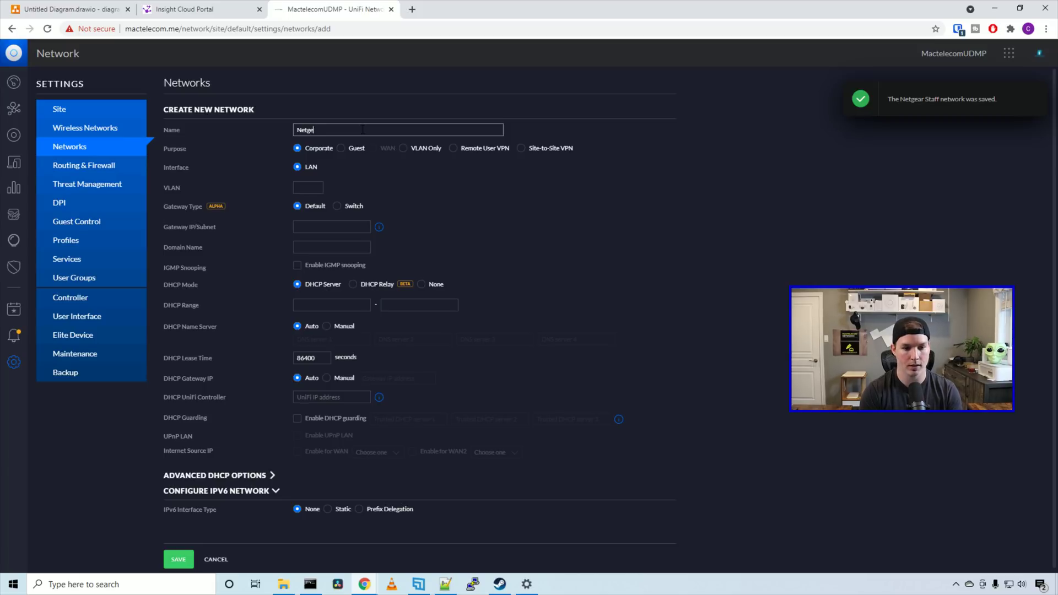
text(ar Guest)
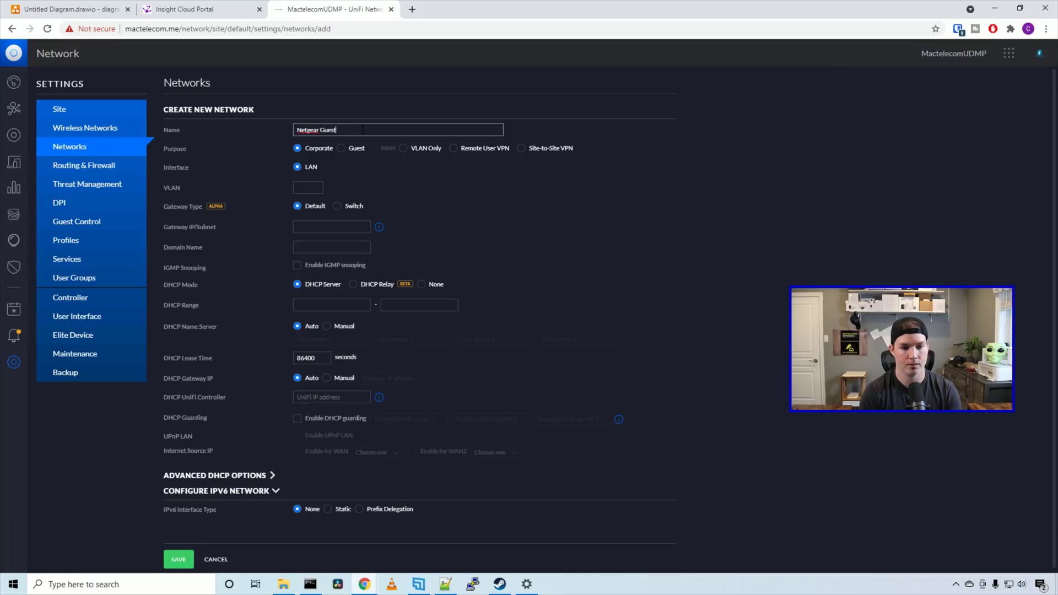
click(318, 186)
text(90)
click(304, 226)
text(192.168.90.1/24)
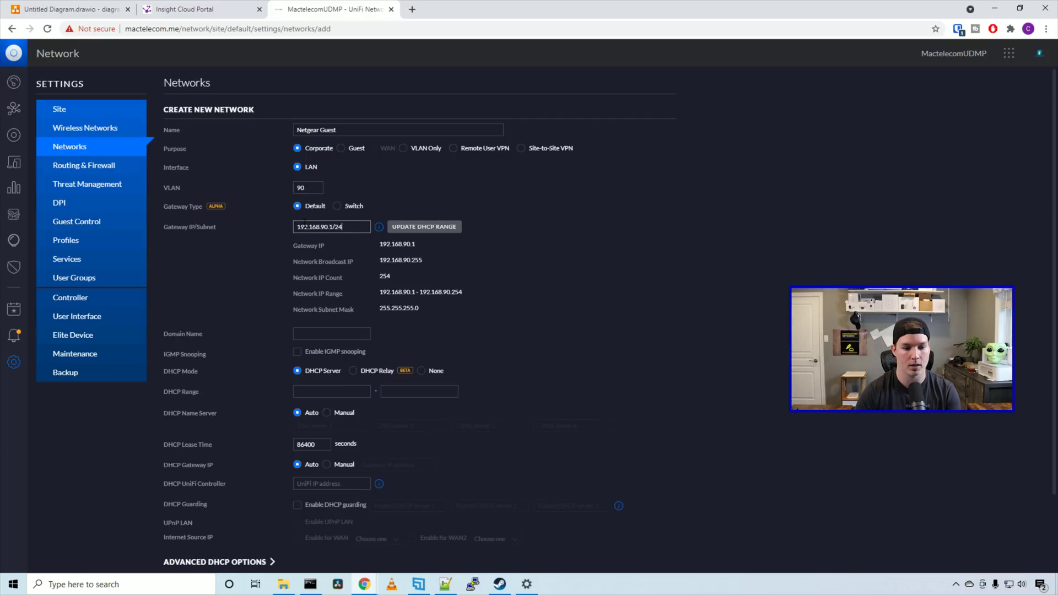
click(437, 227)
scroll(375, 359, down, 2)
click(175, 559)
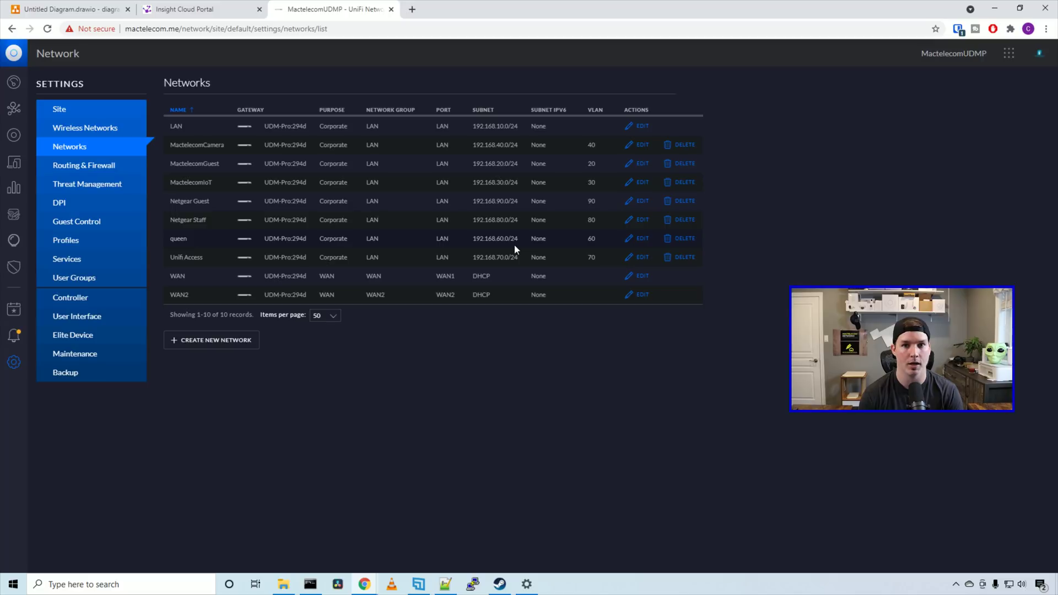
Create a 'Netgear' switch port profile tagging Netgear Staff (80) and Netgear Guest (90).
click(83, 245)
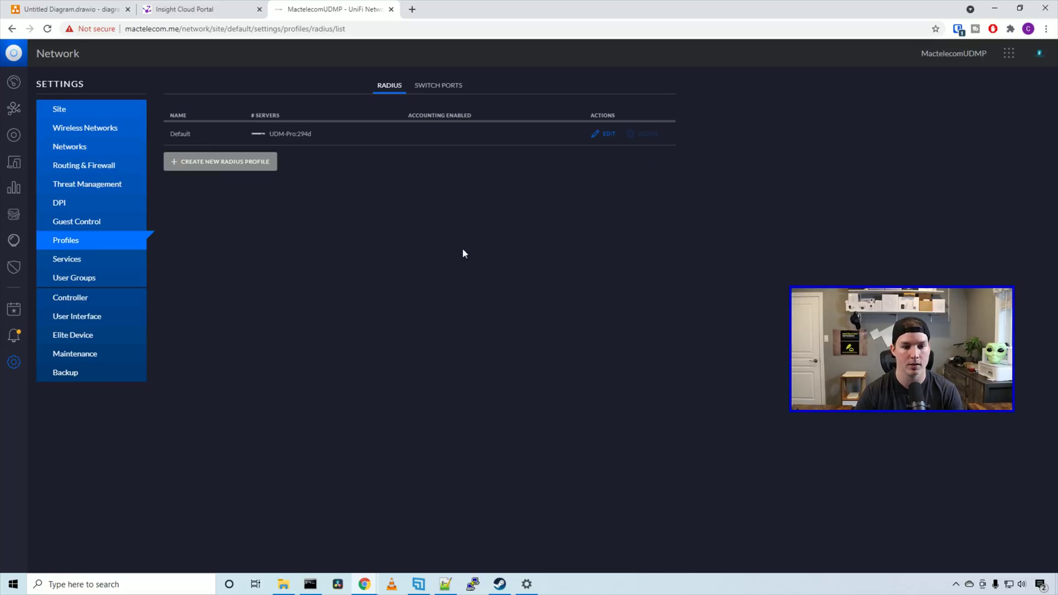
click(436, 88)
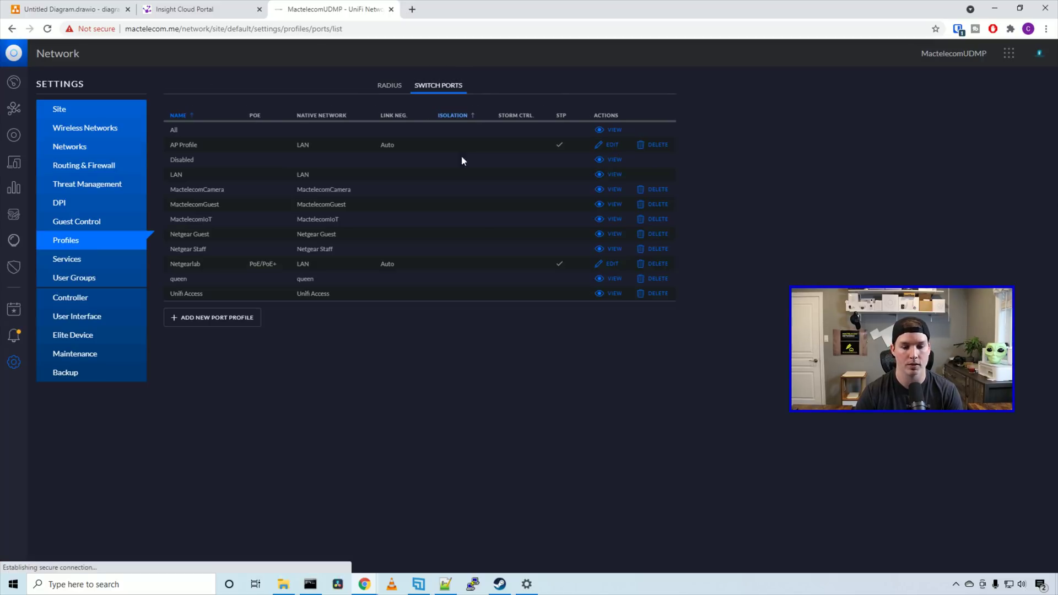
click(232, 324)
click(357, 135)
text(Netgear)
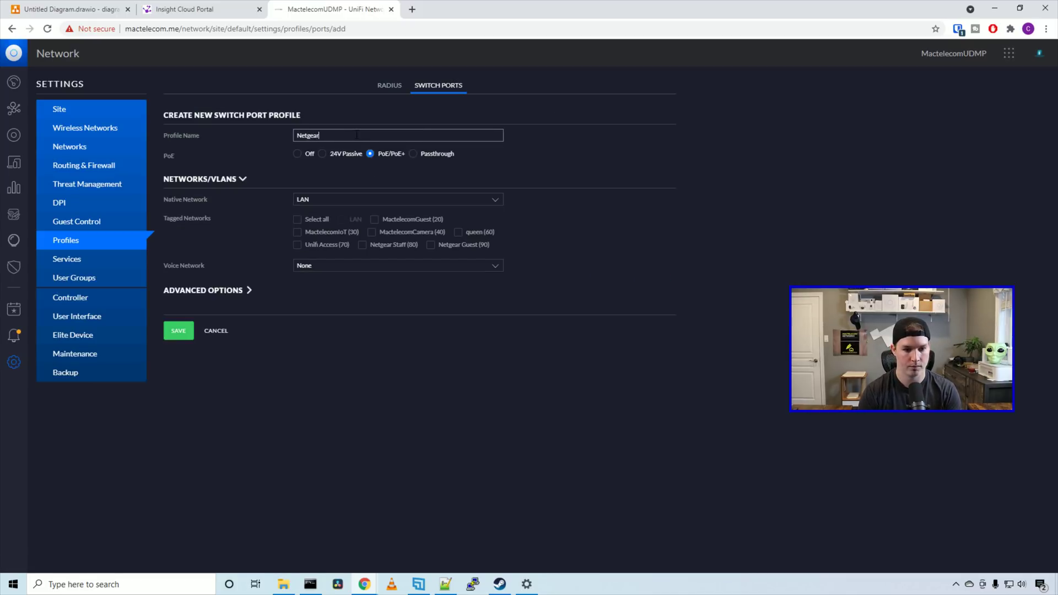
click(224, 202)
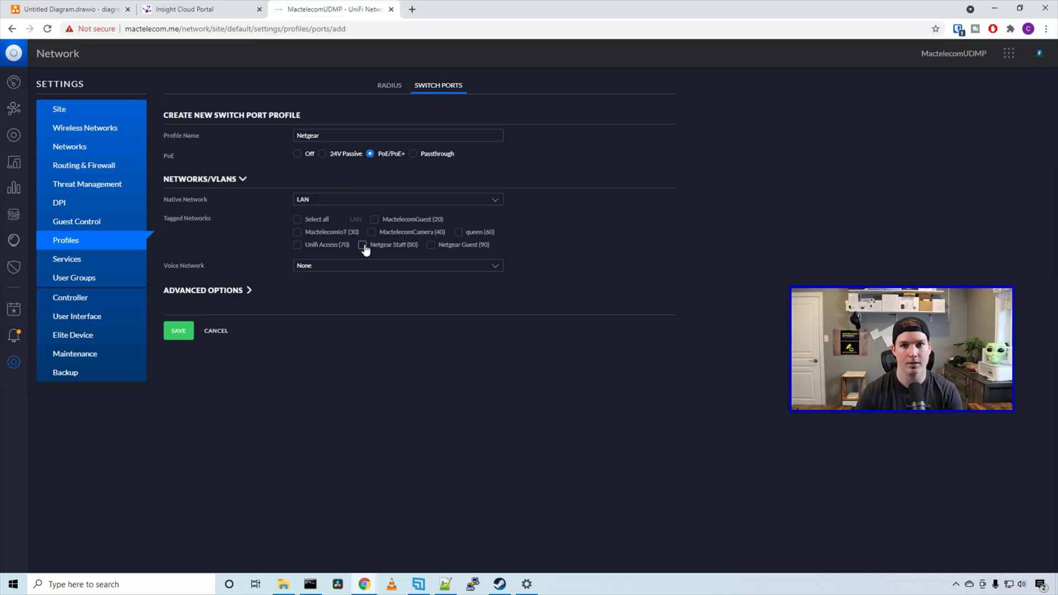
click(364, 247)
click(429, 248)
click(179, 338)
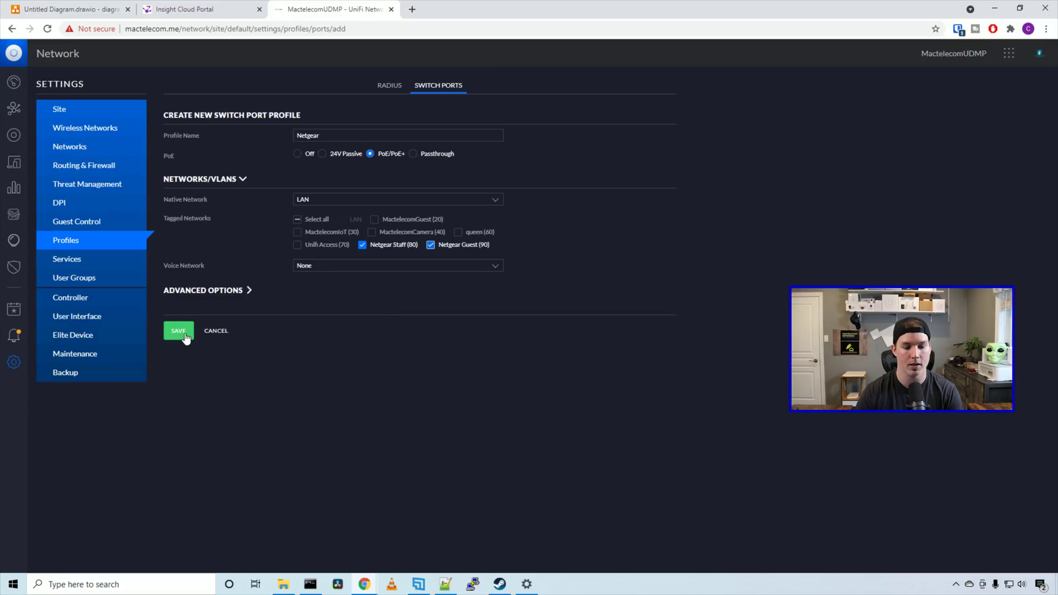
Edit port 1 on the USW-Lite-16-PoE and choose its switch port profile.
click(20, 138)
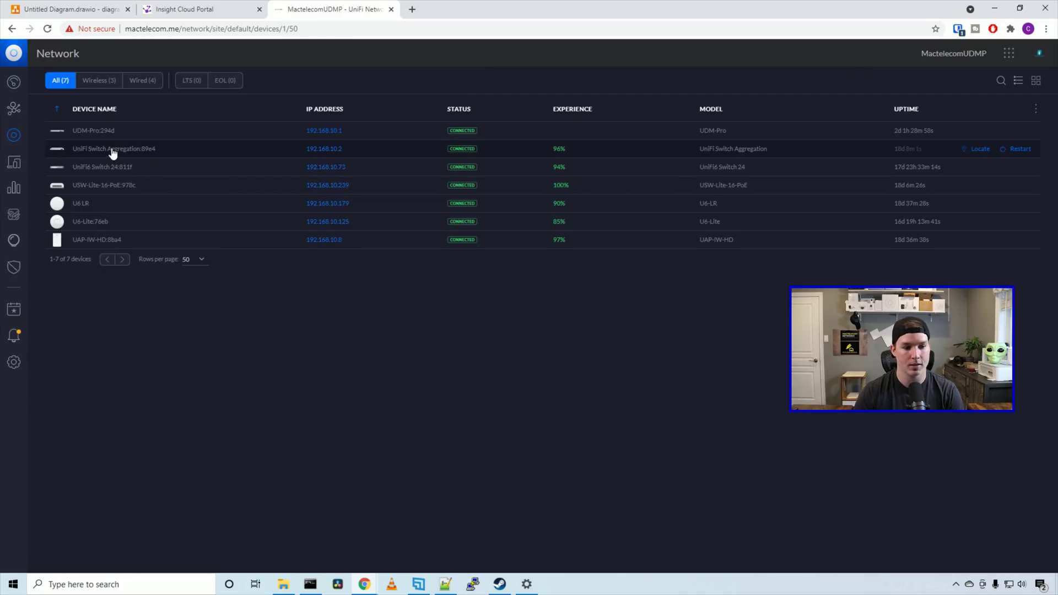
click(131, 187)
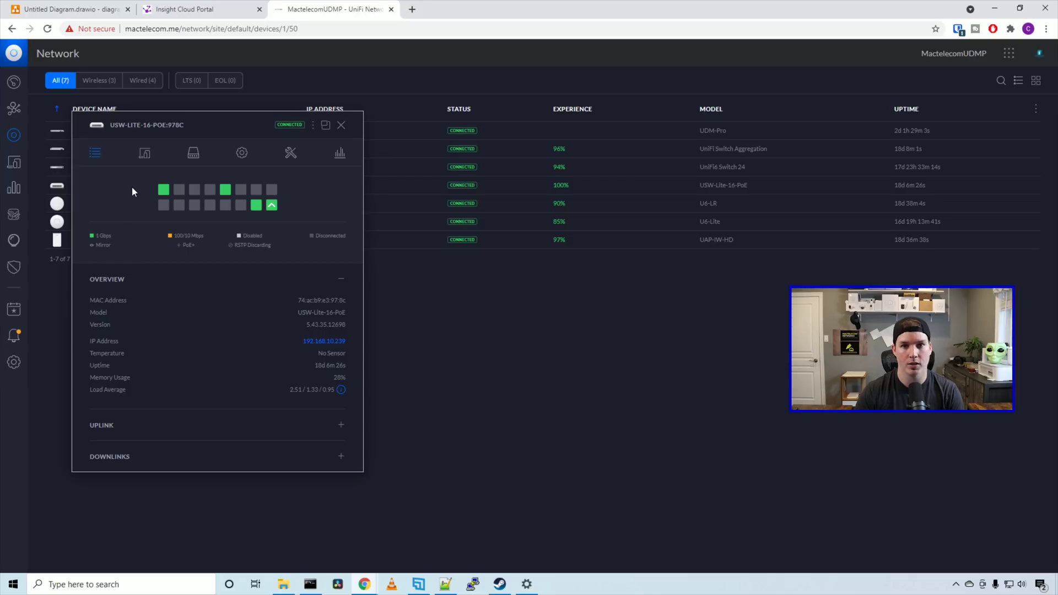
mouse_move(163, 190)
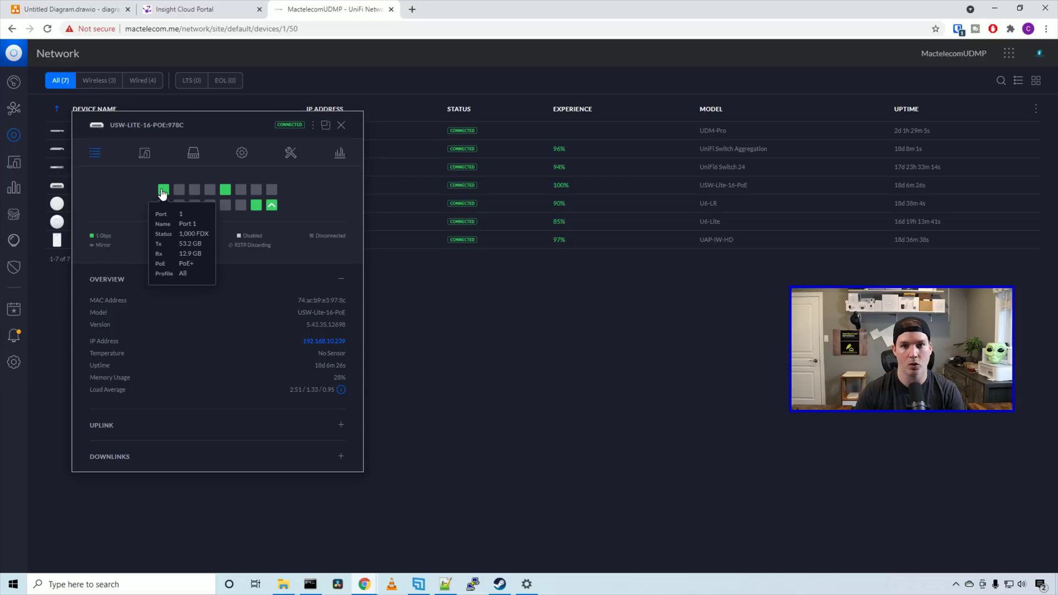
click(162, 190)
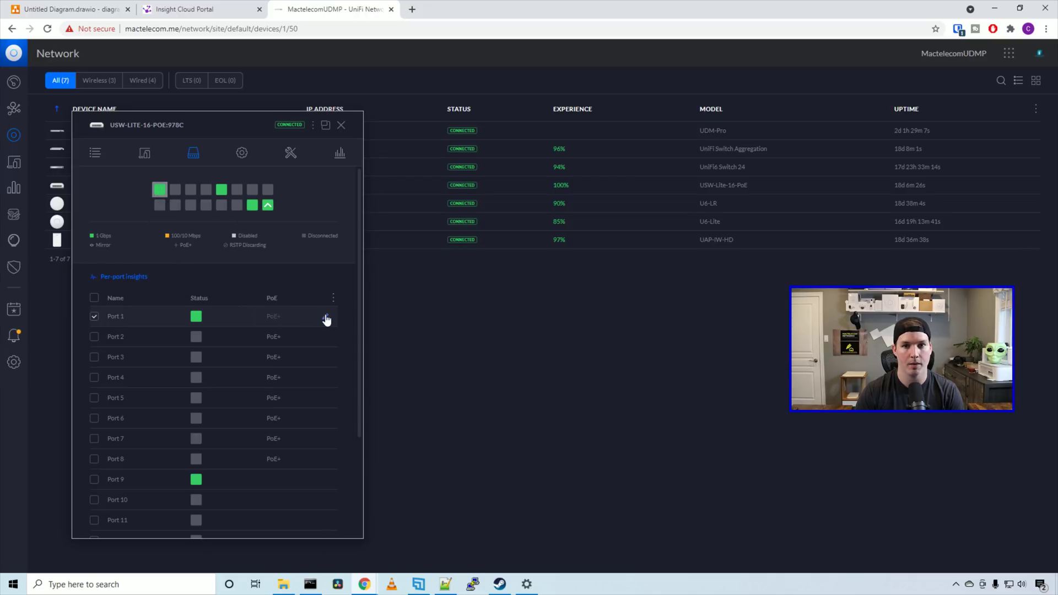
click(327, 318)
click(155, 361)
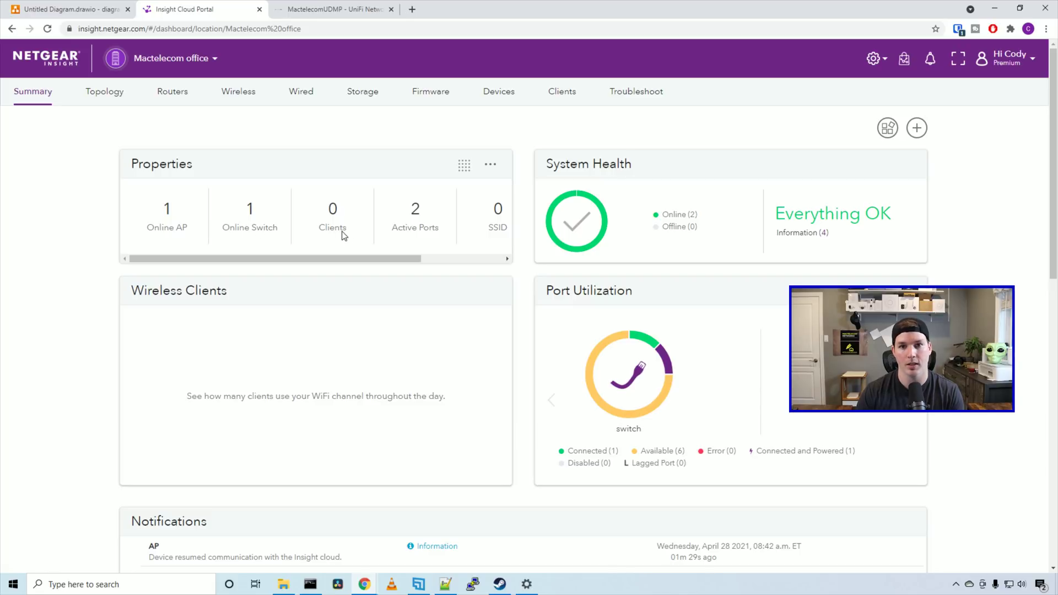
Review the Mactelecom office summary: 2 VLANs, active ports and port 1 link-up notifications.
drag(397, 264, 481, 263)
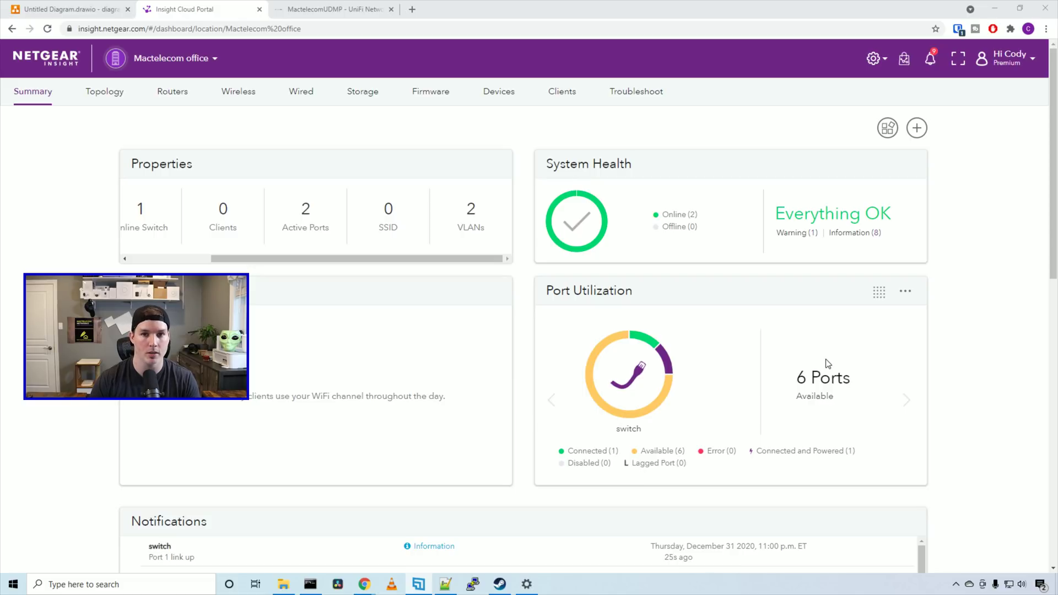
scroll(722, 345, down, 3)
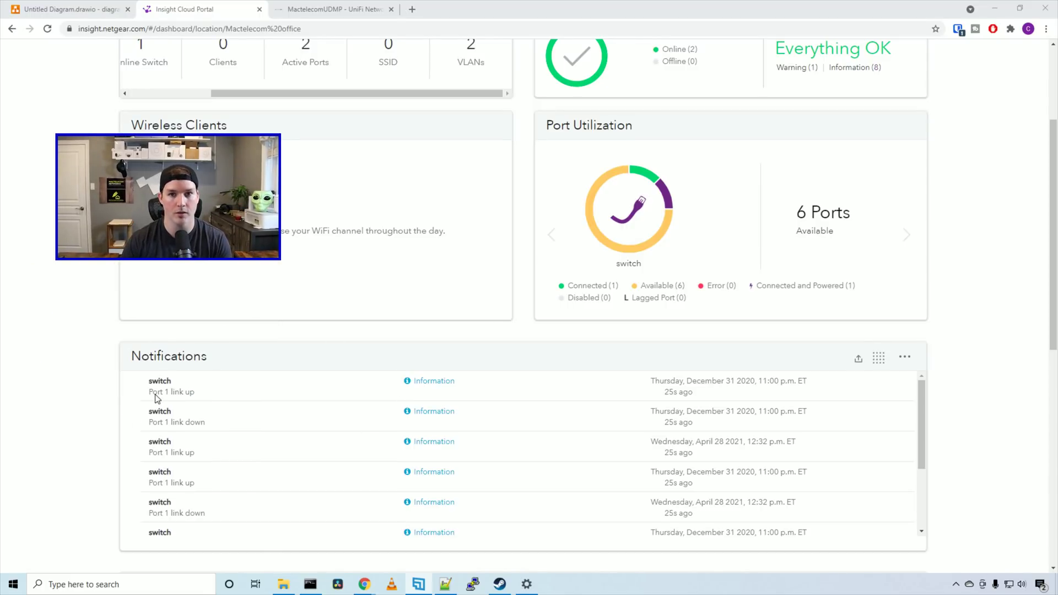
scroll(177, 129, up, 3)
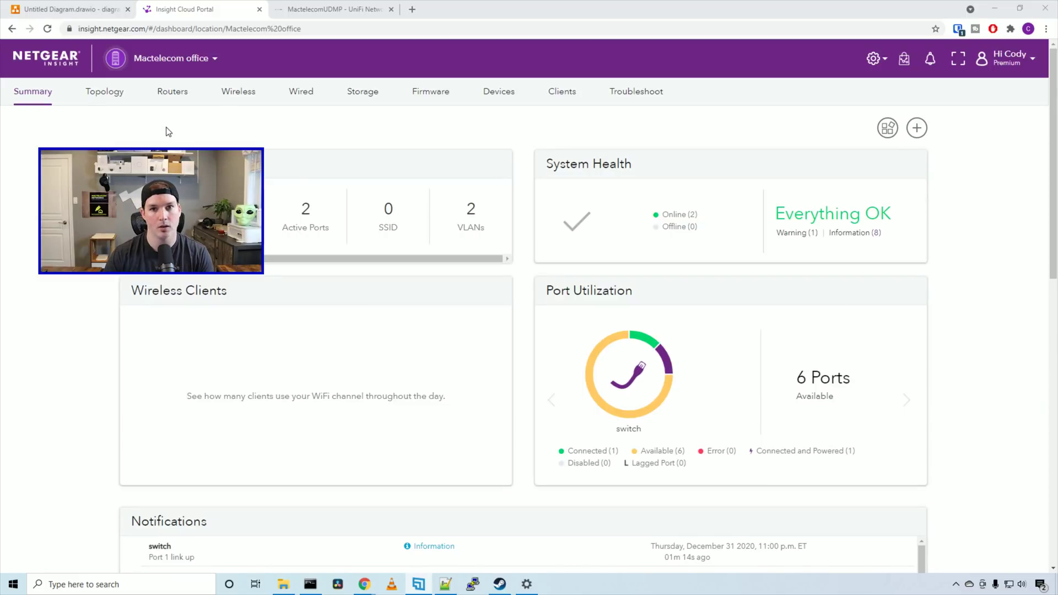
Look over the ISP–switch–AP network topology view.
click(117, 99)
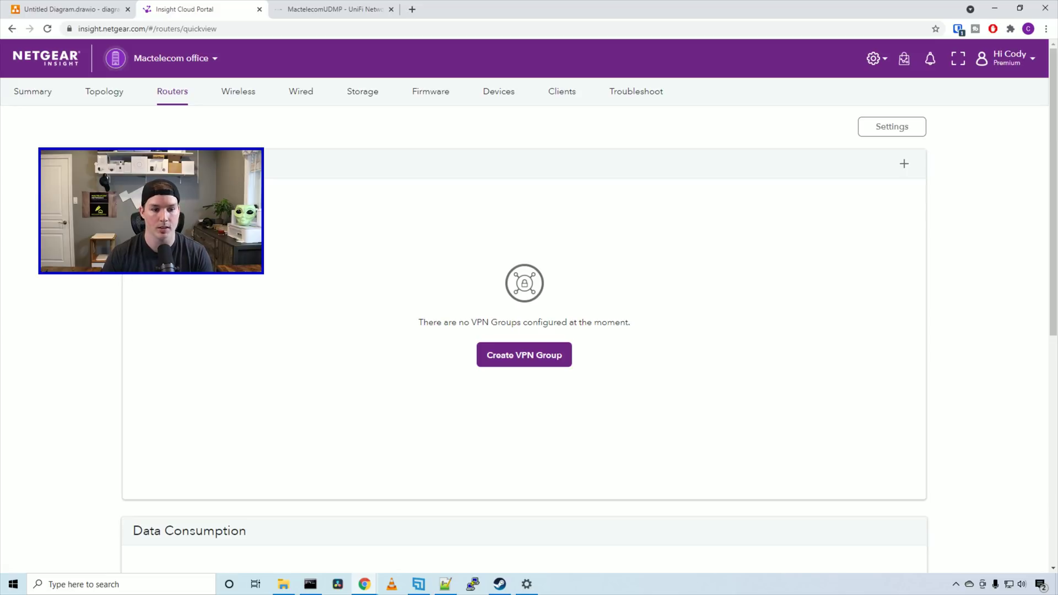
scroll(201, 135, down, 2)
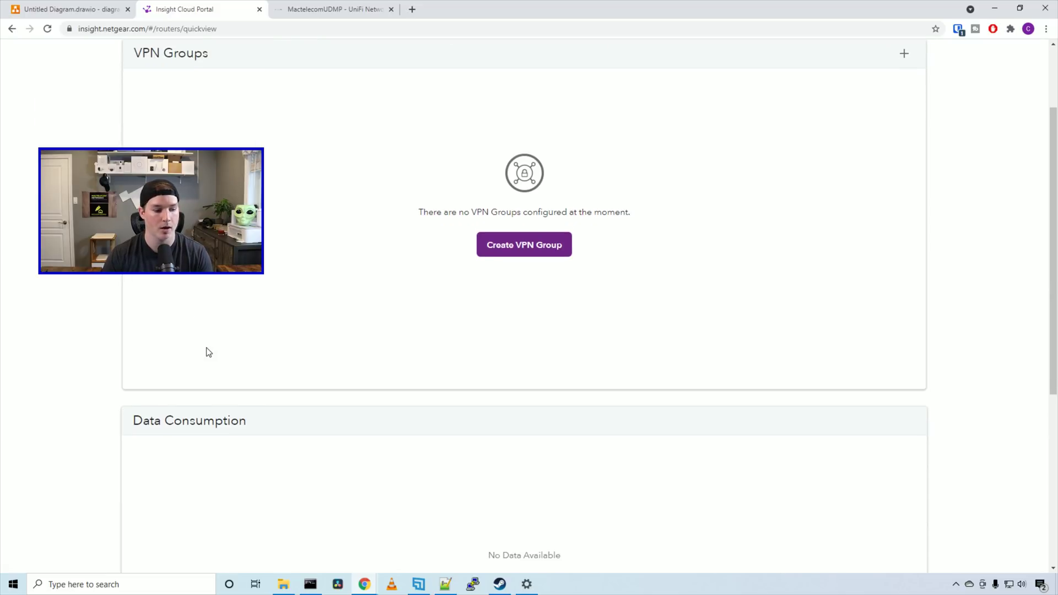
scroll(263, 357, down, 5)
scroll(430, 380, up, 2)
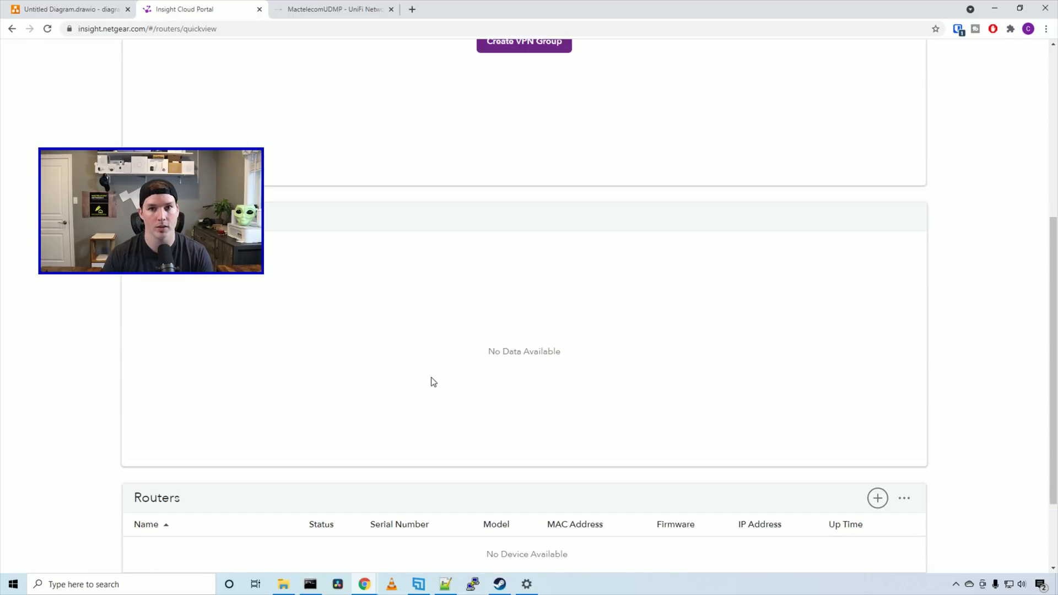
scroll(433, 381, up, 6)
Scroll through the wireless overview.
click(238, 91)
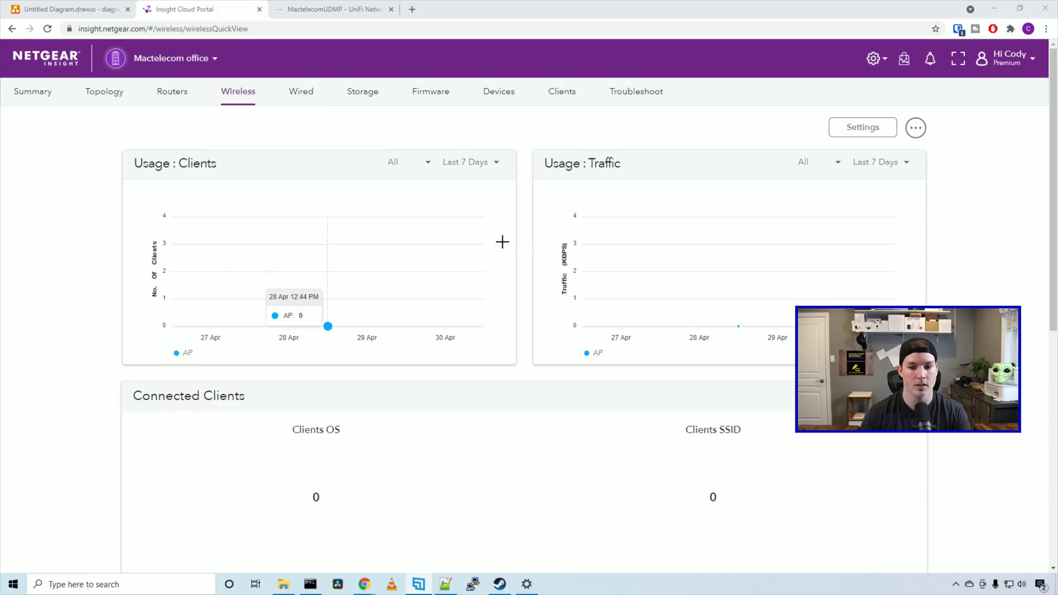
scroll(624, 227, down, 2)
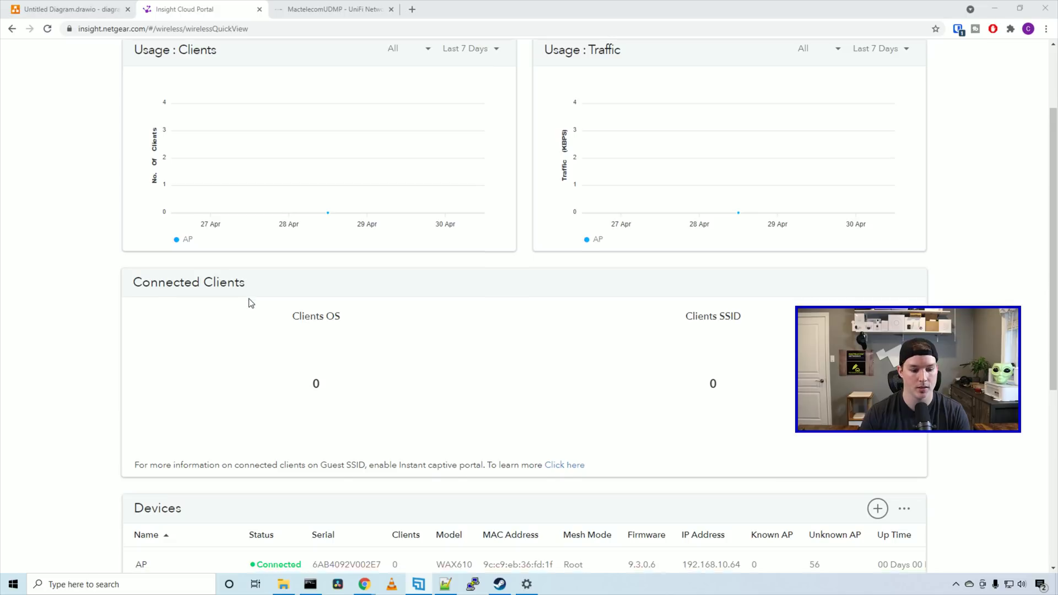
scroll(196, 298, down, 4)
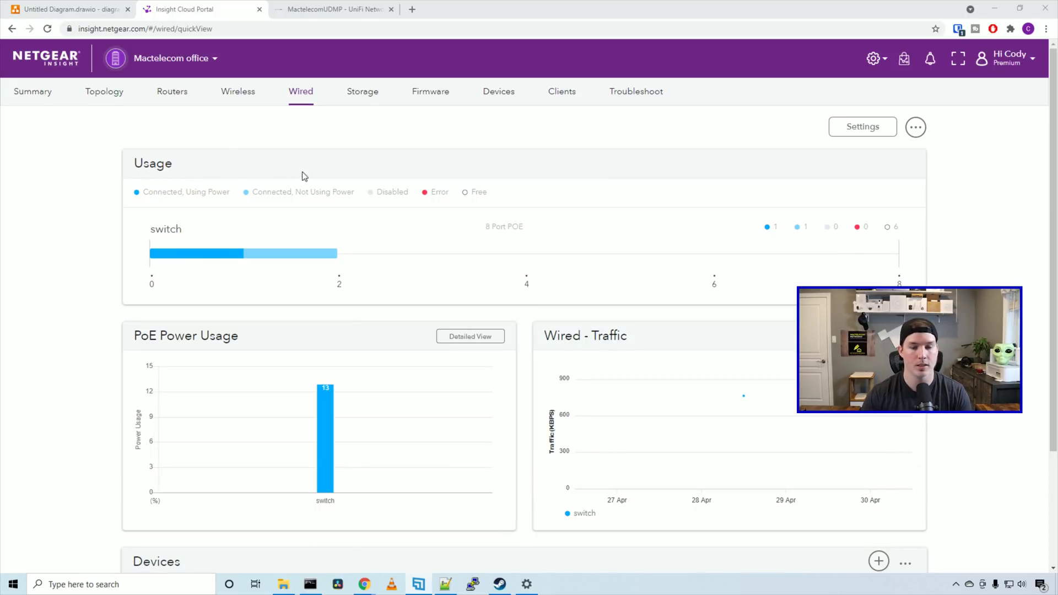
scroll(212, 274, down, 1)
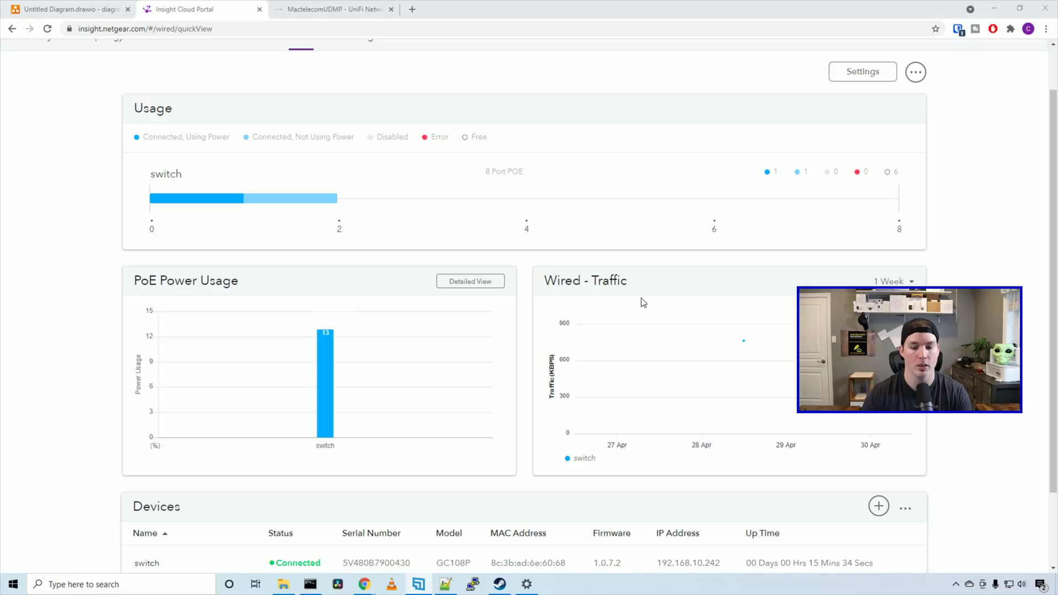
scroll(590, 297, down, 2)
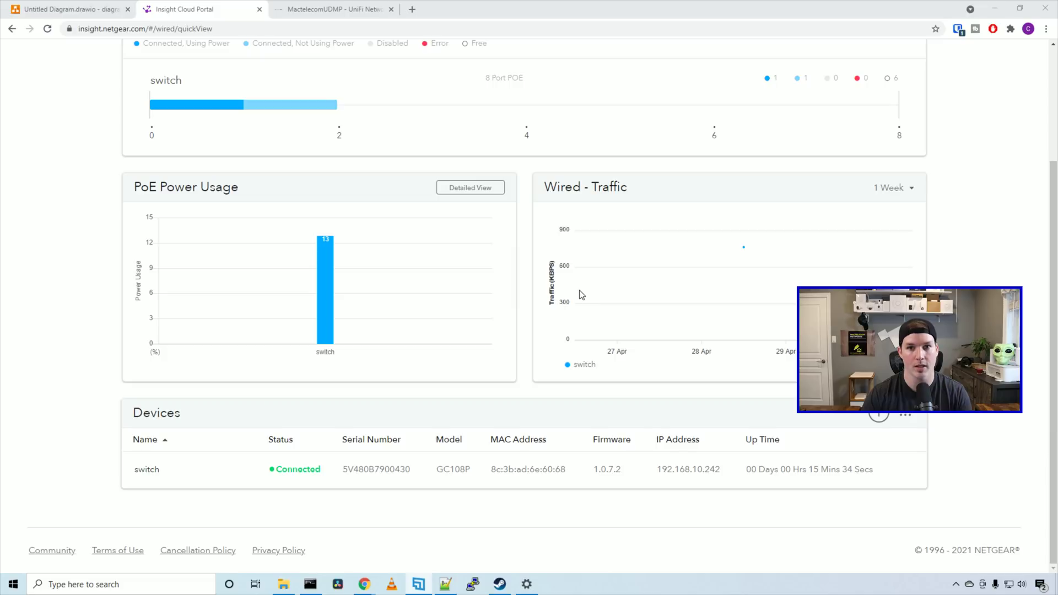
scroll(582, 295, up, 5)
Check the storage and firmware pages, ending on the connected clients list.
click(362, 91)
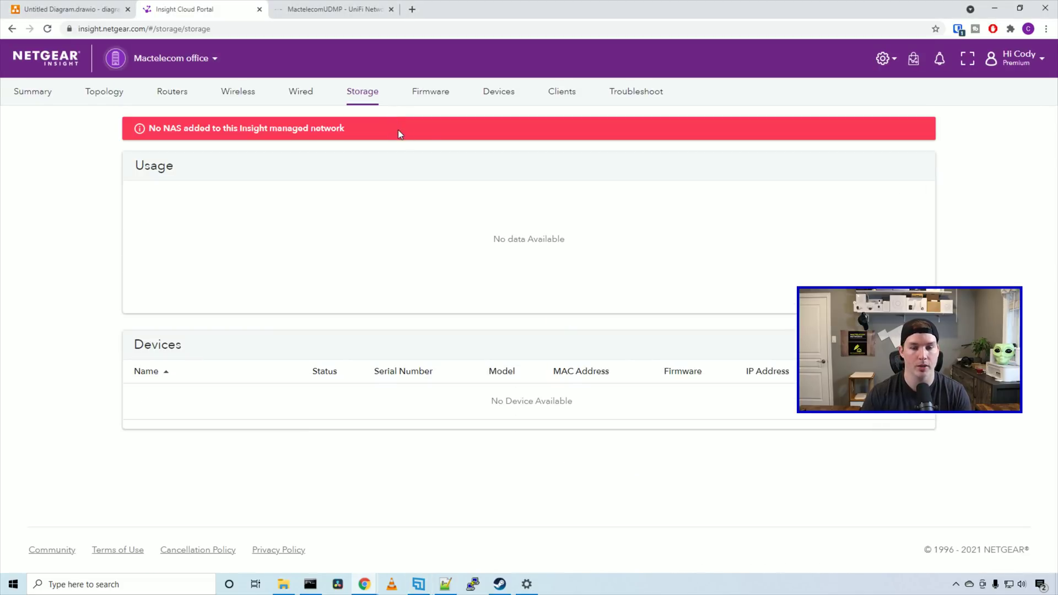
click(432, 94)
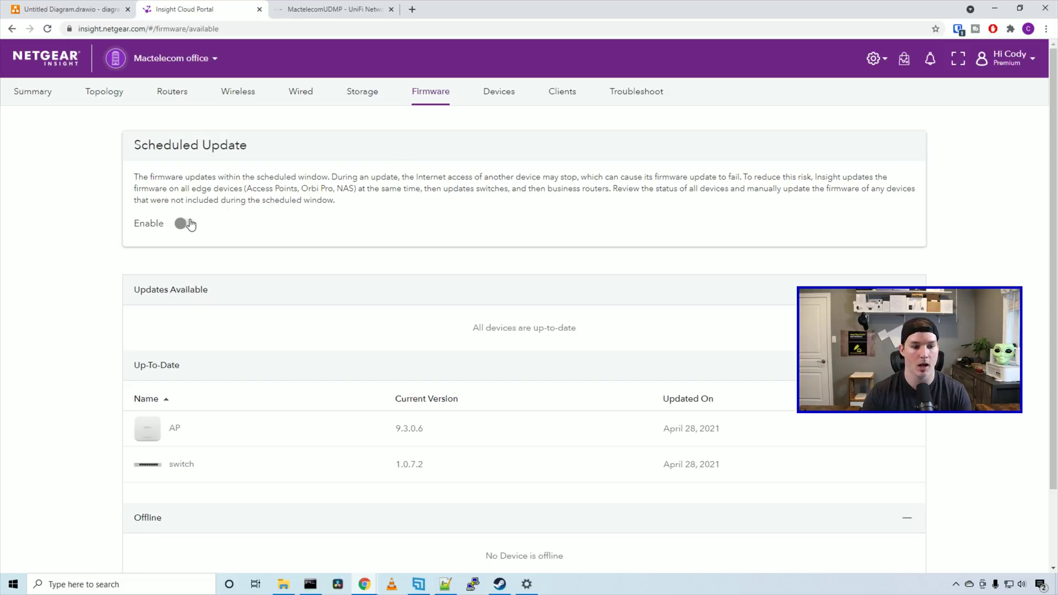
scroll(213, 227, down, 2)
scroll(214, 229, up, 1)
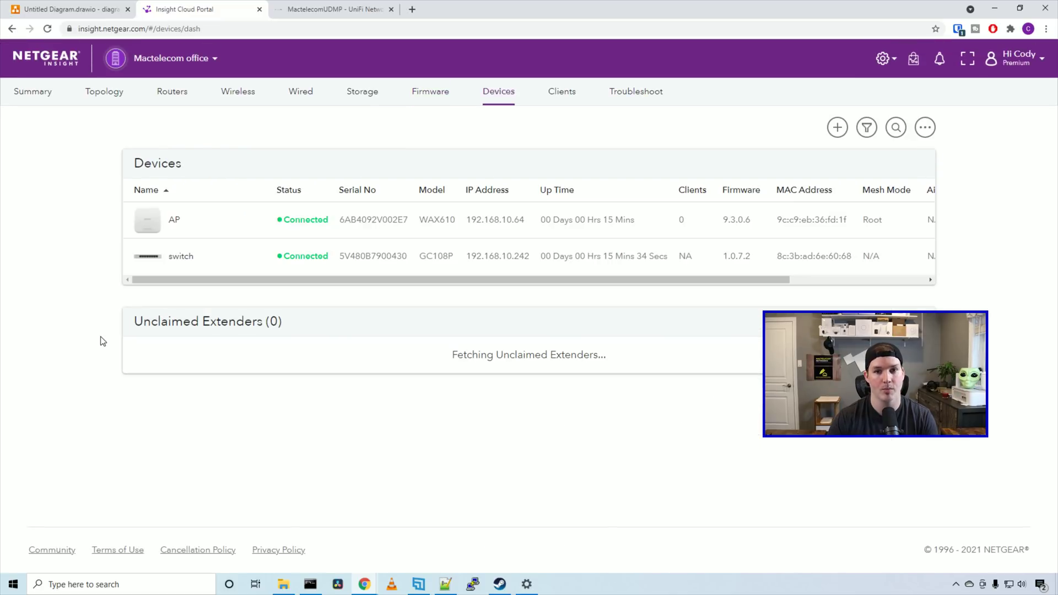
click(565, 93)
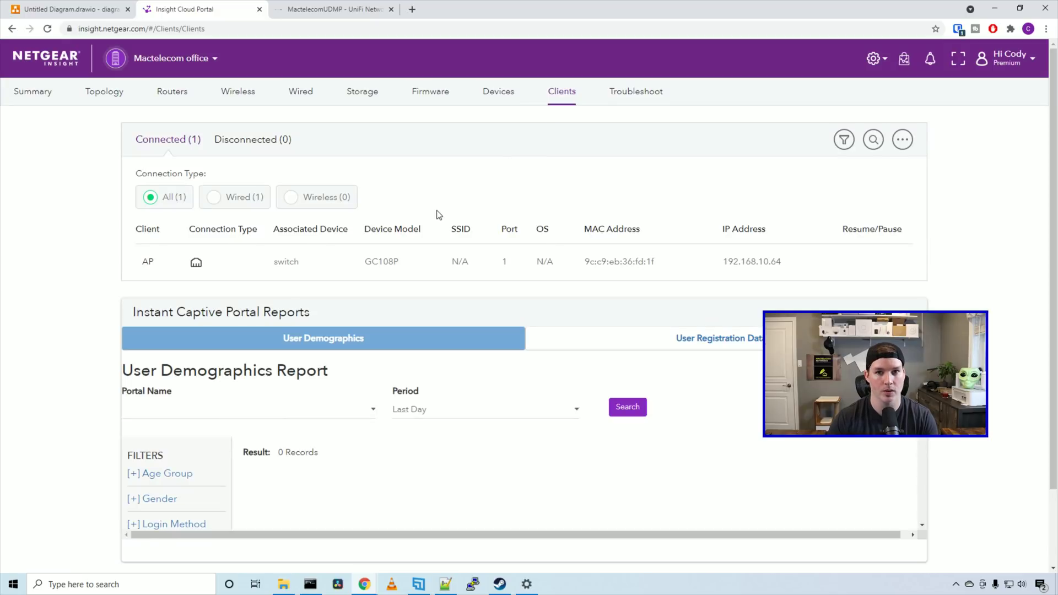
Select the AP and switch and run ping, DNS lookup and traceroute tests on them.
click(654, 93)
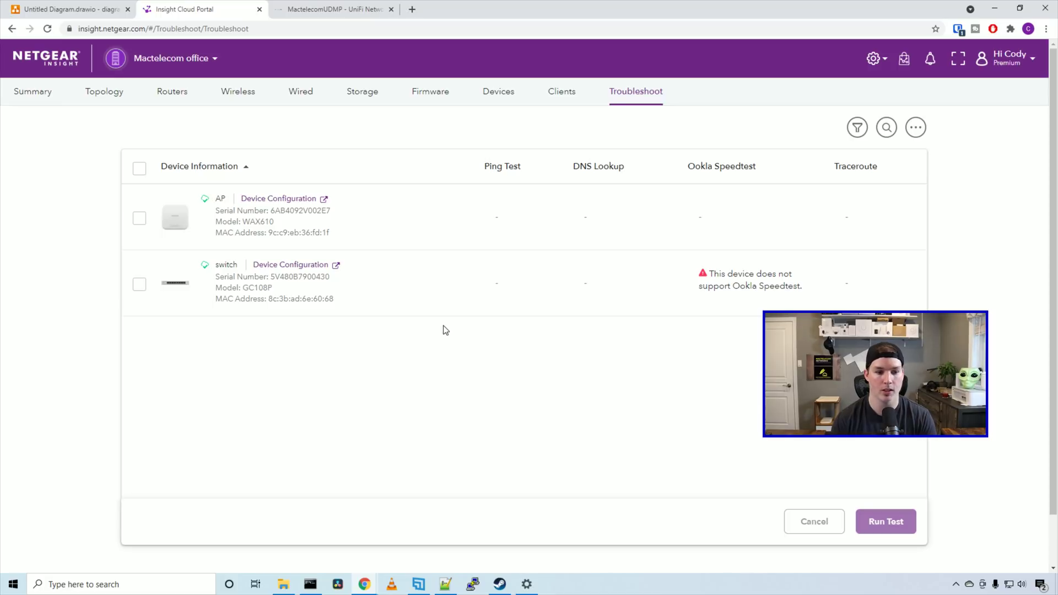
click(140, 219)
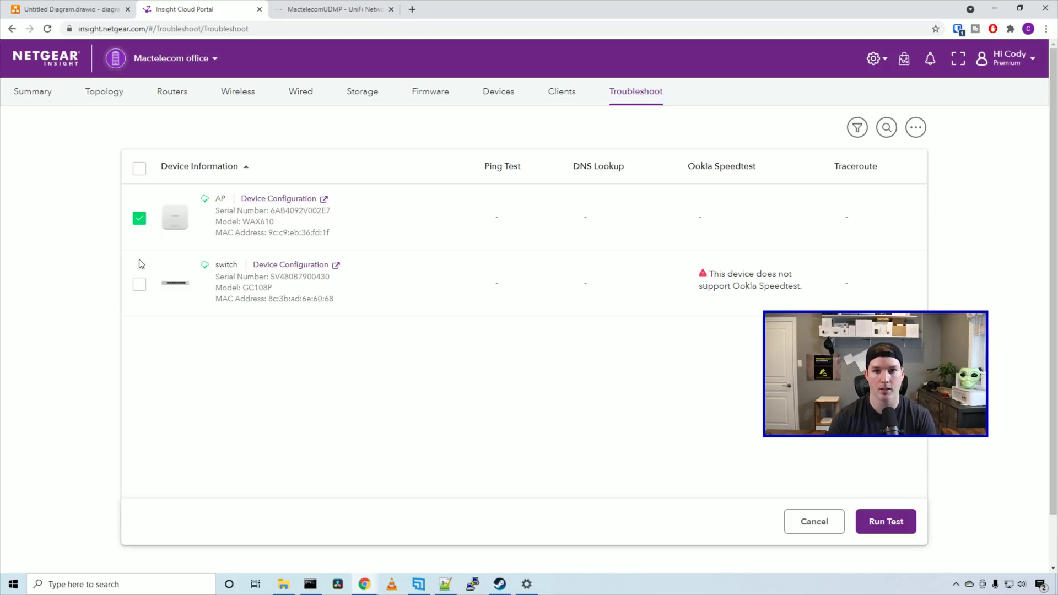
click(140, 285)
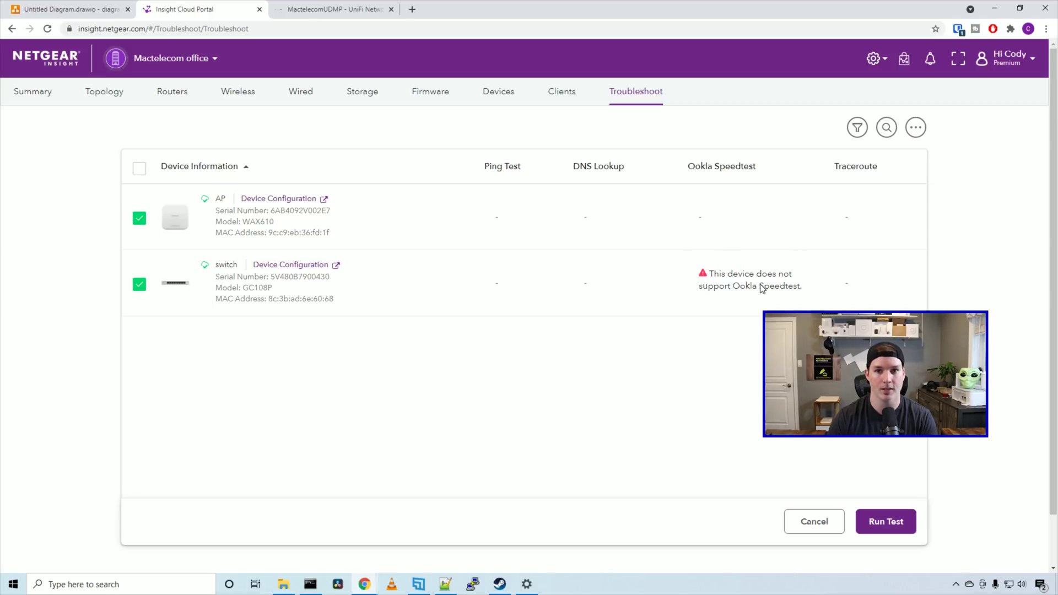
click(888, 523)
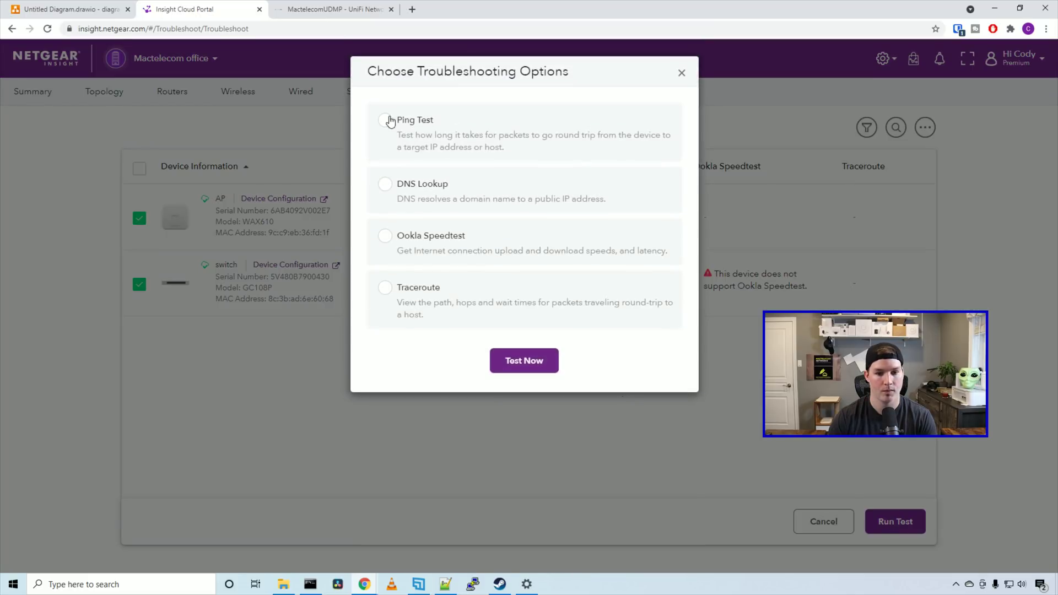
click(385, 121)
click(385, 185)
click(386, 343)
click(498, 361)
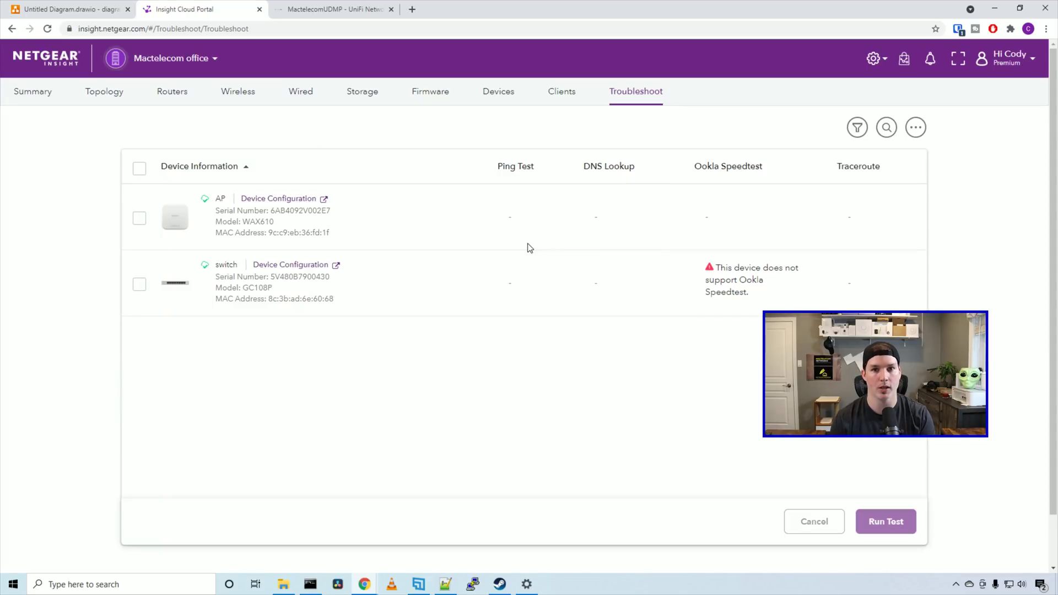
Start a new VLAN from the wired settings and name the network Staff.
click(307, 97)
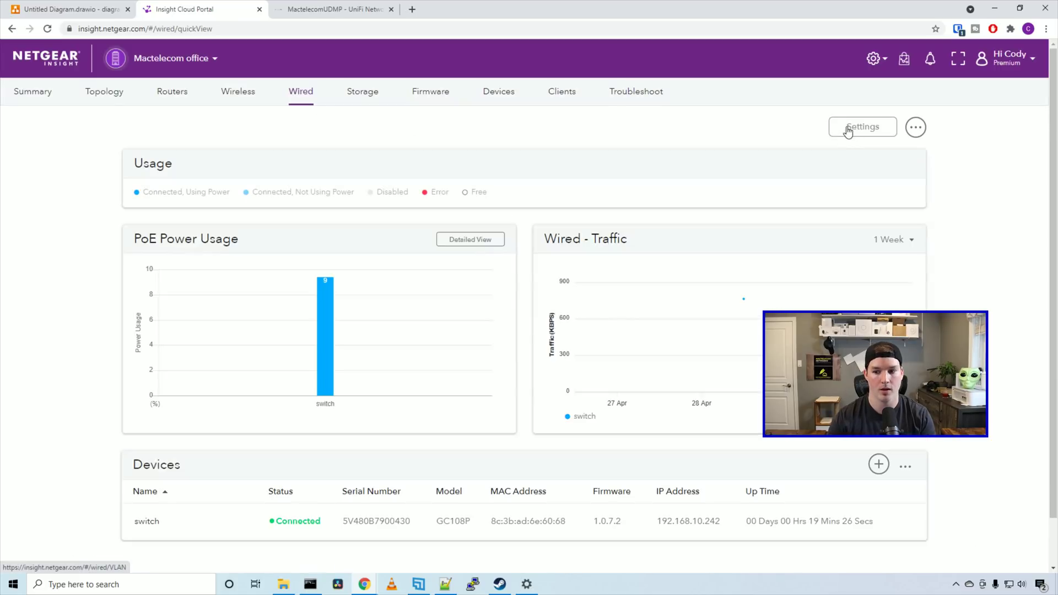
click(852, 129)
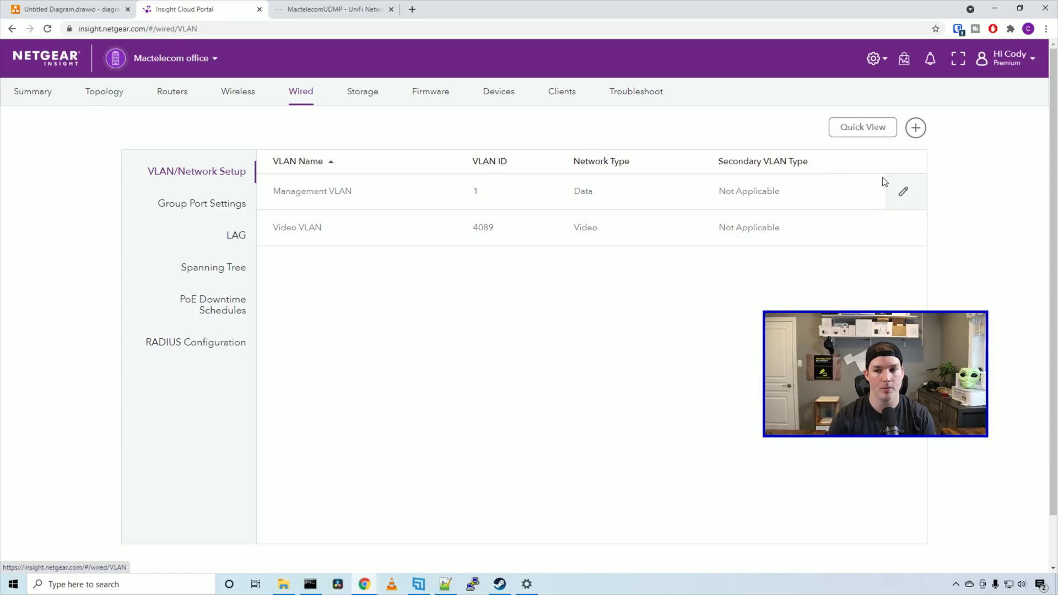
click(916, 129)
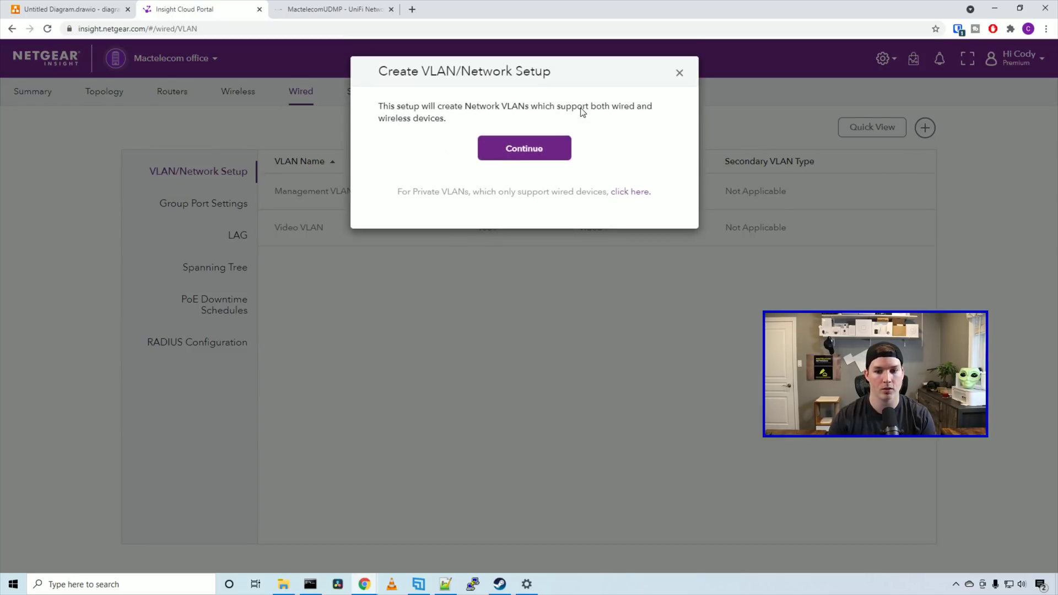
click(550, 155)
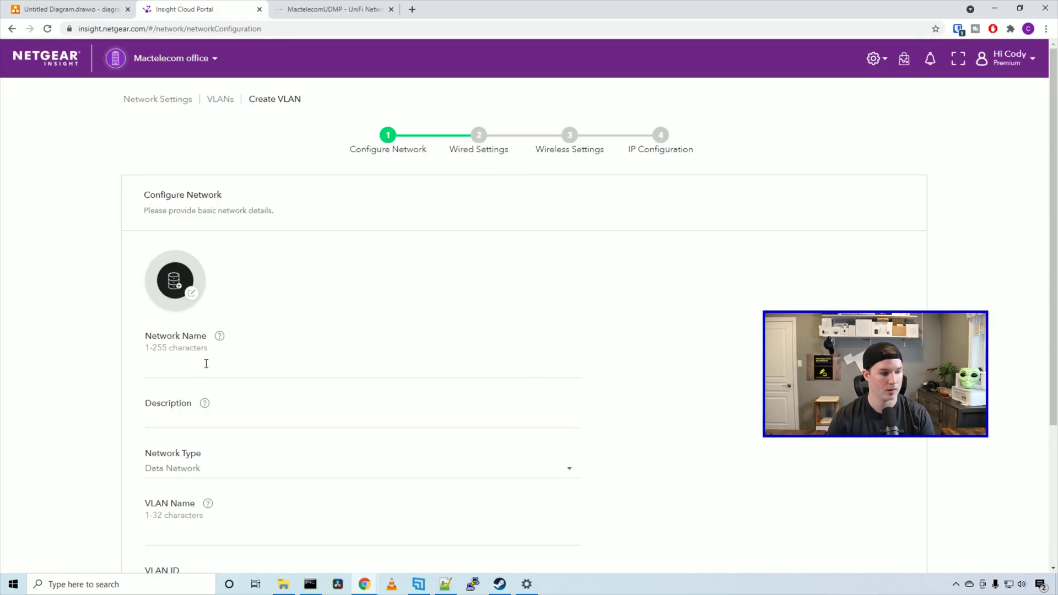
text(Staff)
key(Down)
key(Return)
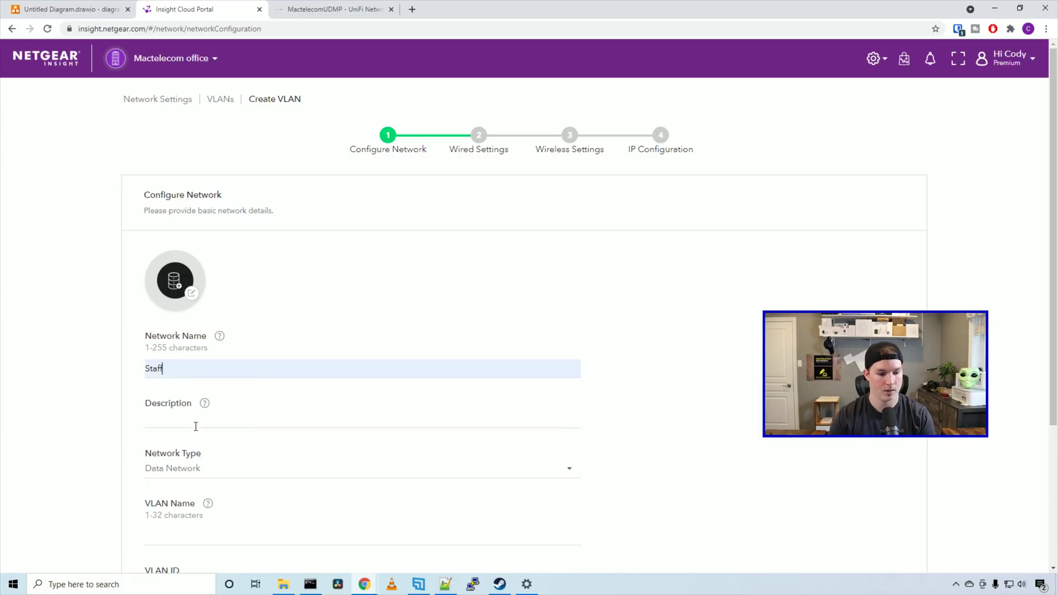
Give it description Staff, Data Network type, VLAN name Staff and VLAN ID 80.
click(195, 425)
click(197, 441)
scroll(225, 437, down, 1)
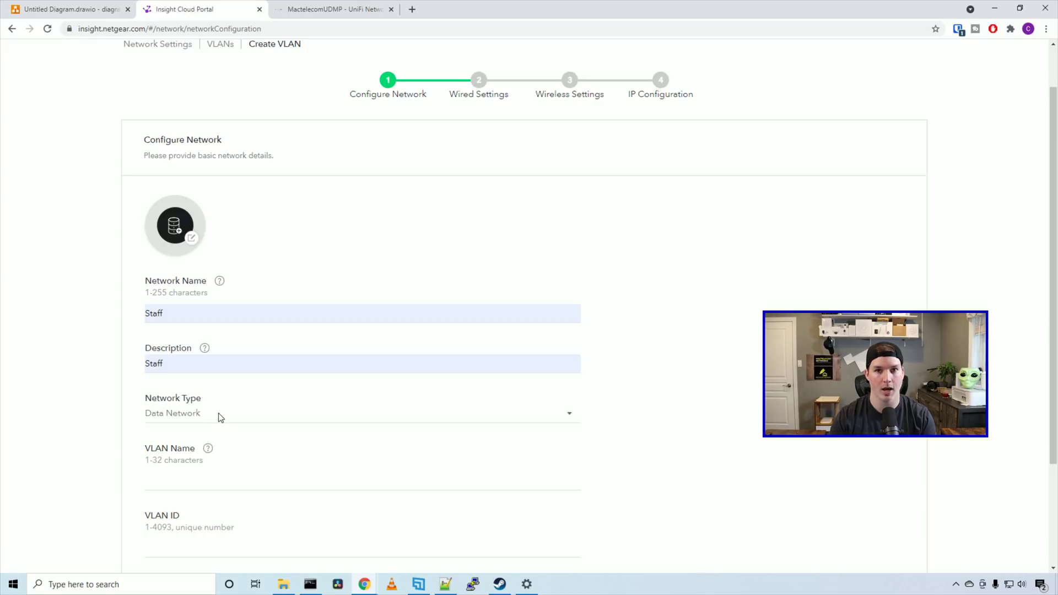
click(221, 419)
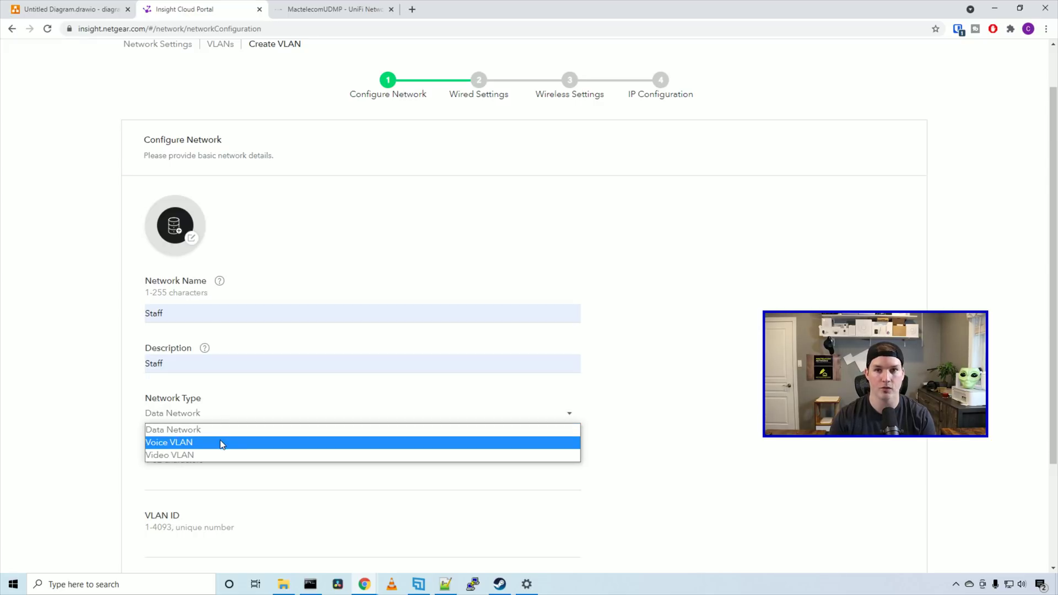
click(135, 419)
scroll(137, 418, down, 2)
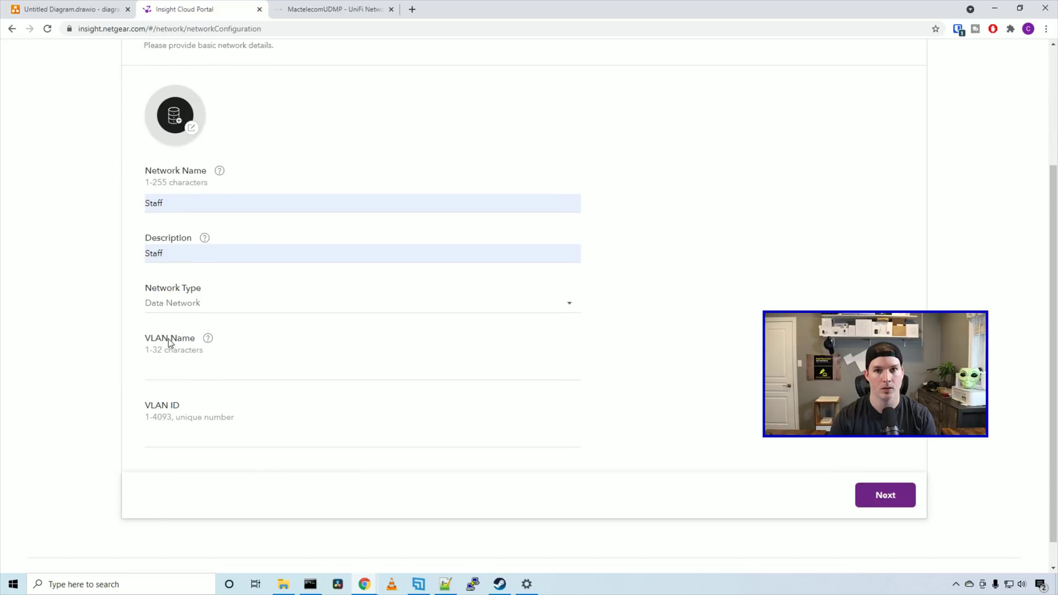
text(Staff)
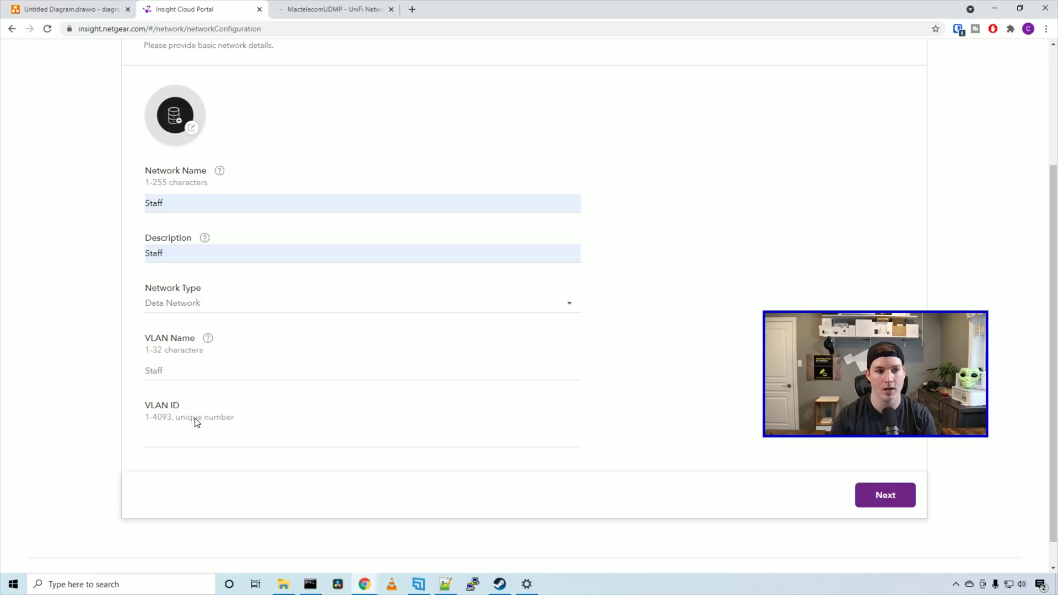
click(117, 6)
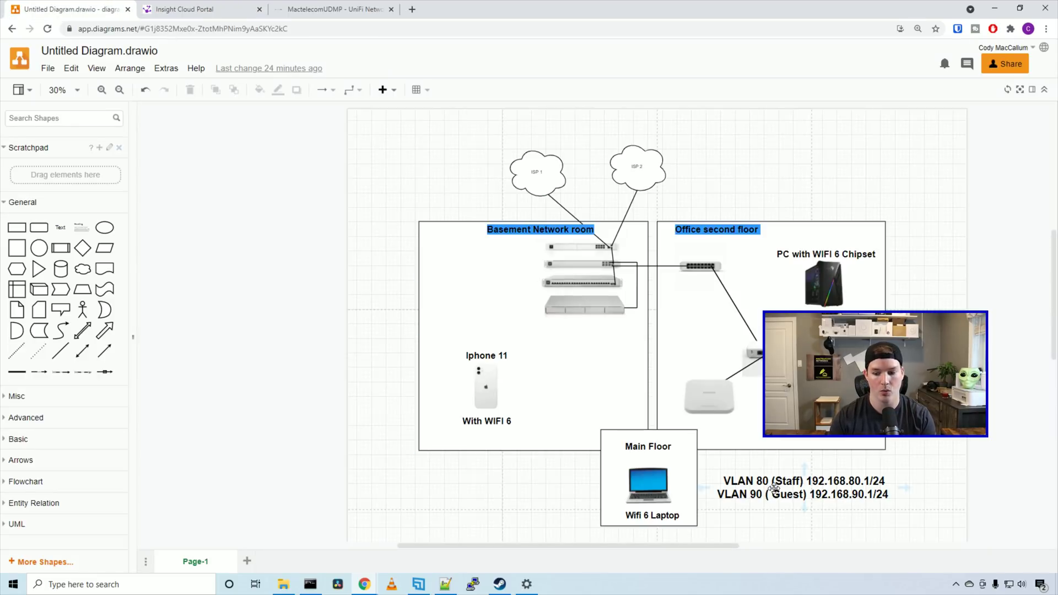
click(237, 8)
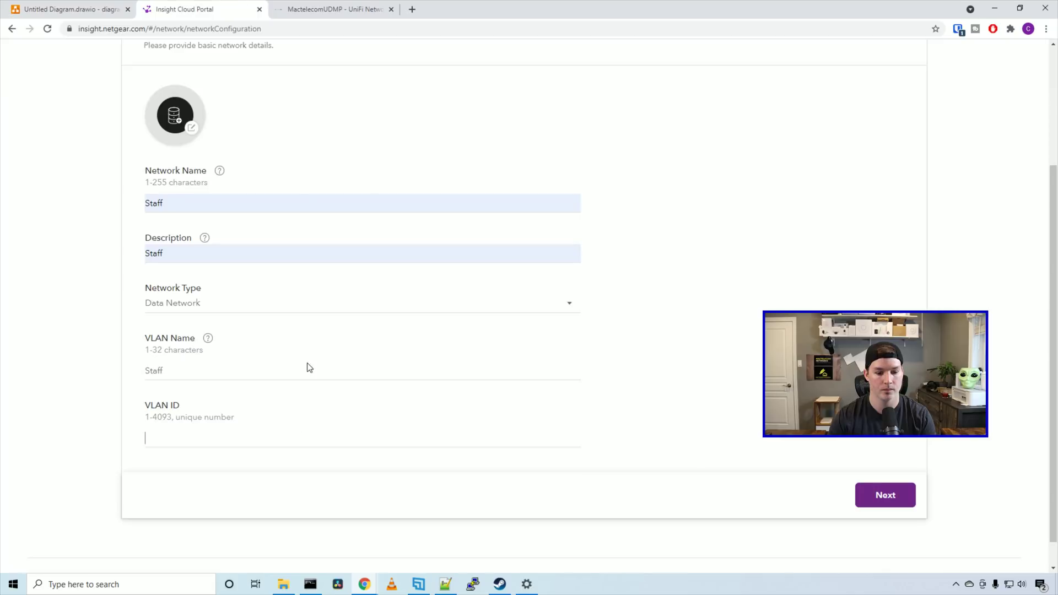
click(886, 494)
Make switch port 8 a trunk port and leave the Advanced Settings off.
scroll(653, 310, up, 2)
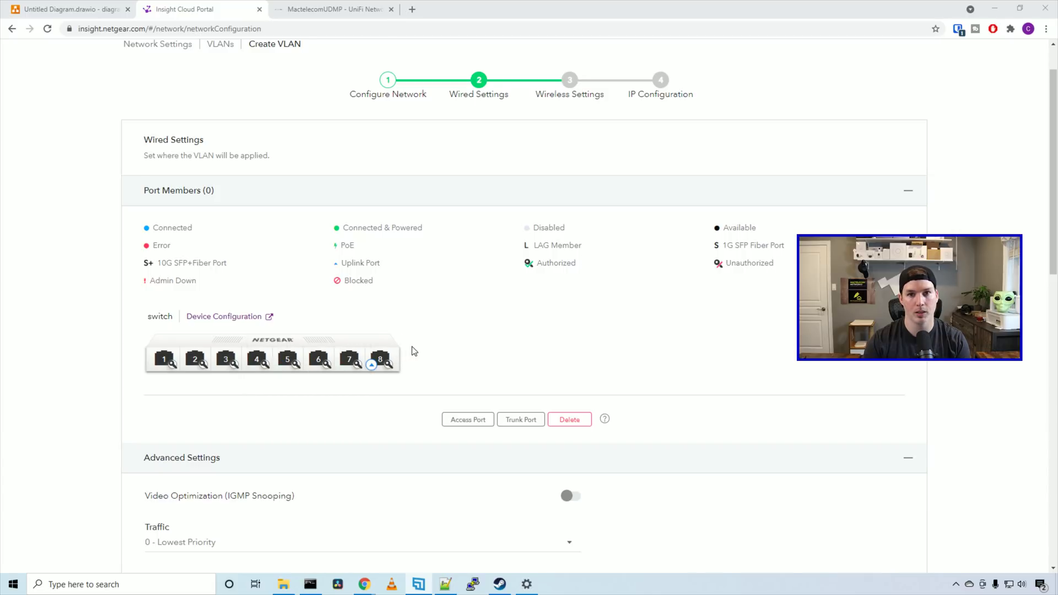
click(384, 362)
click(524, 422)
scroll(525, 318, down, 2)
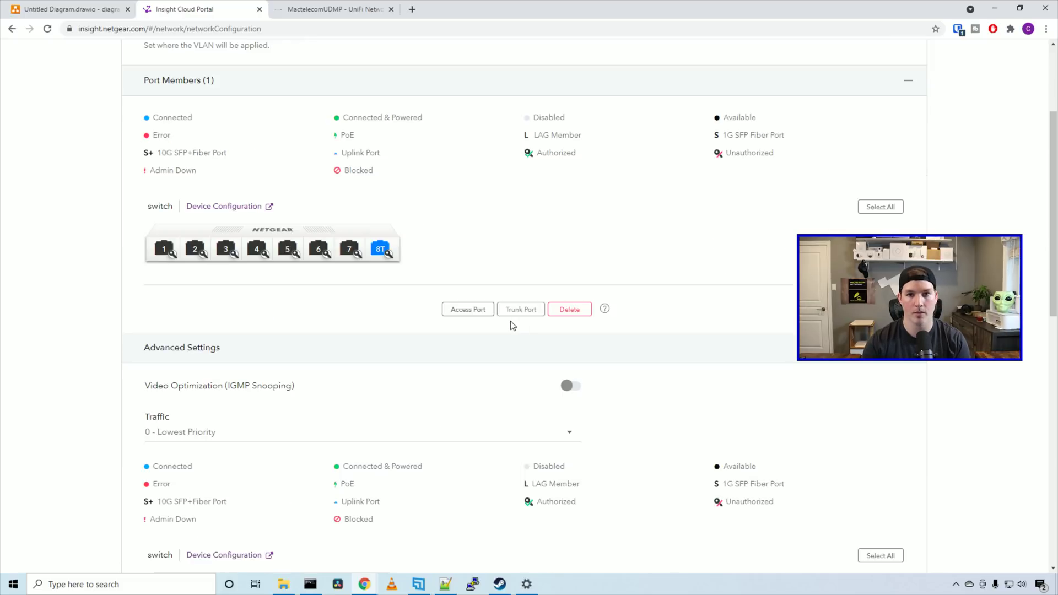
scroll(512, 325, down, 2)
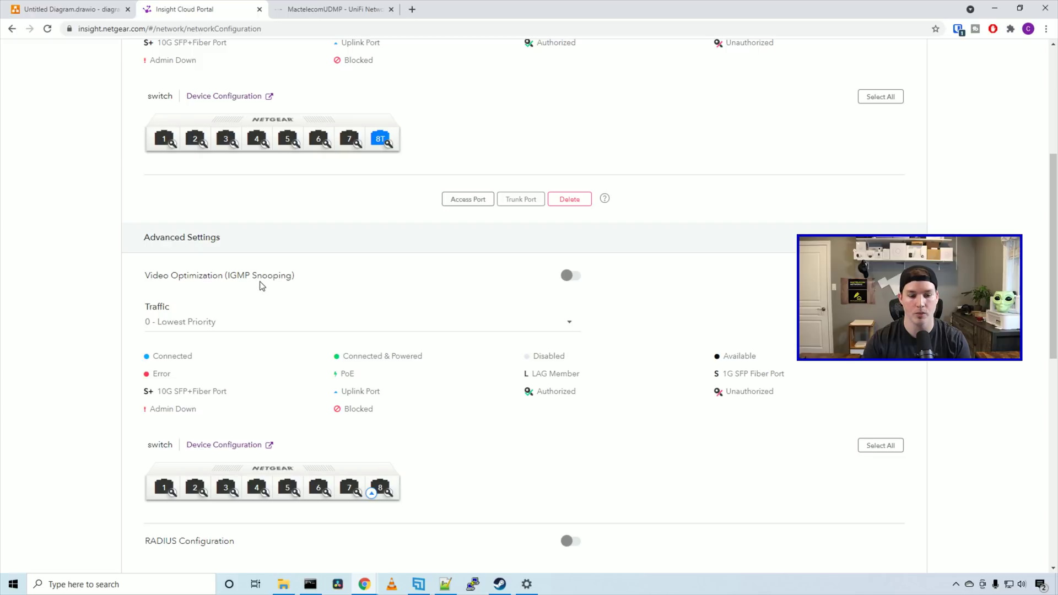
scroll(205, 274, down, 1)
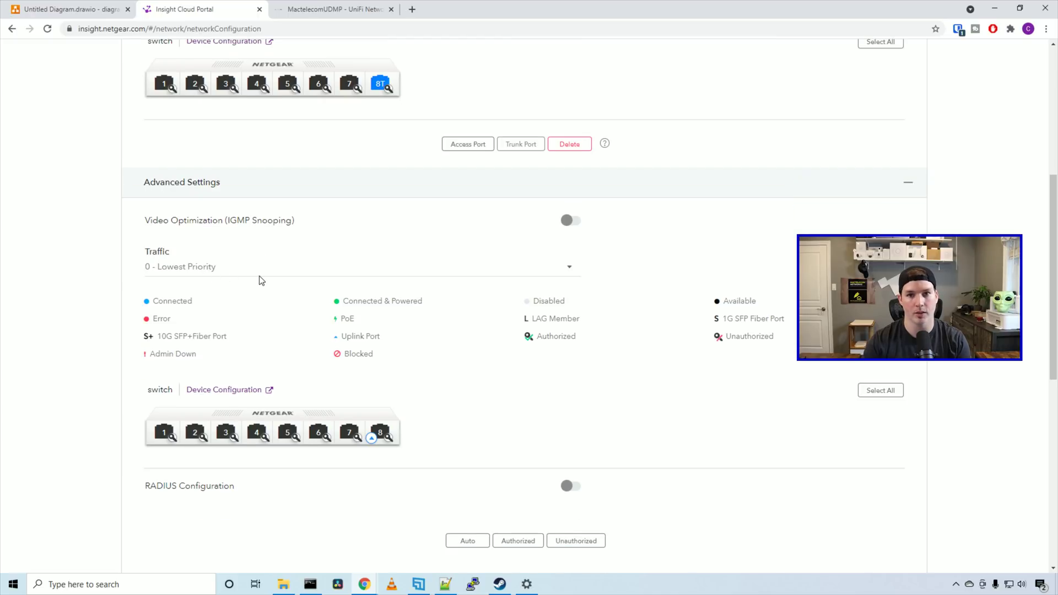
scroll(262, 281, down, 5)
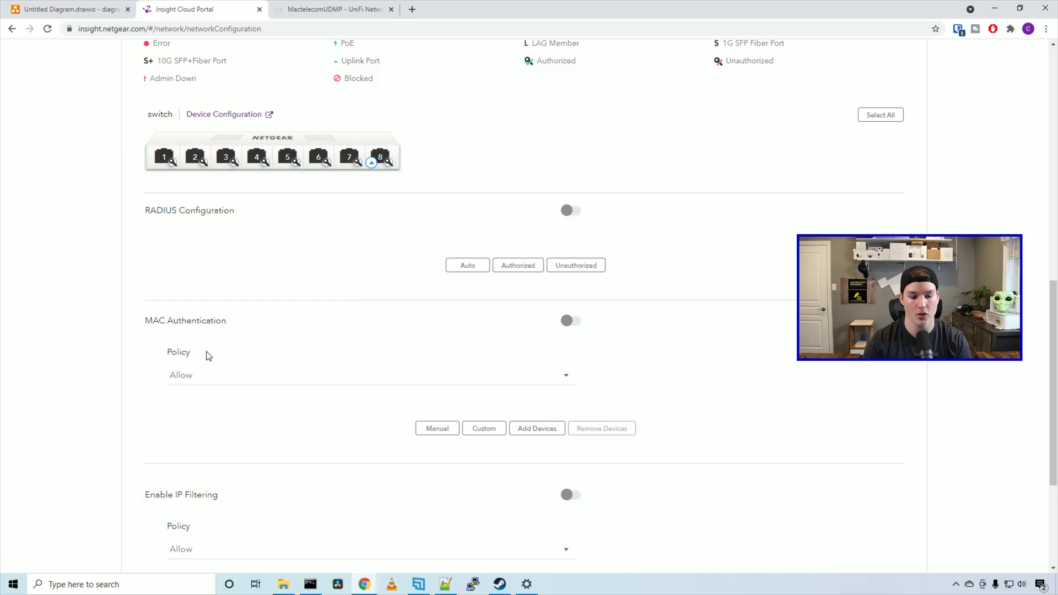
scroll(209, 356, down, 3)
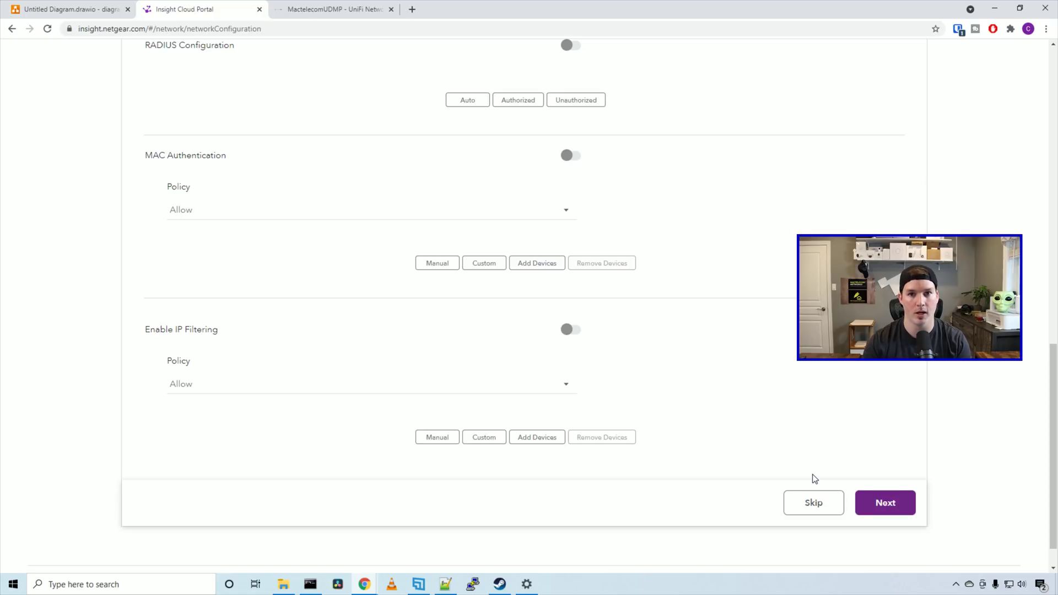
Begin a new Staff WiFi network, keeping the band set to Both.
click(884, 503)
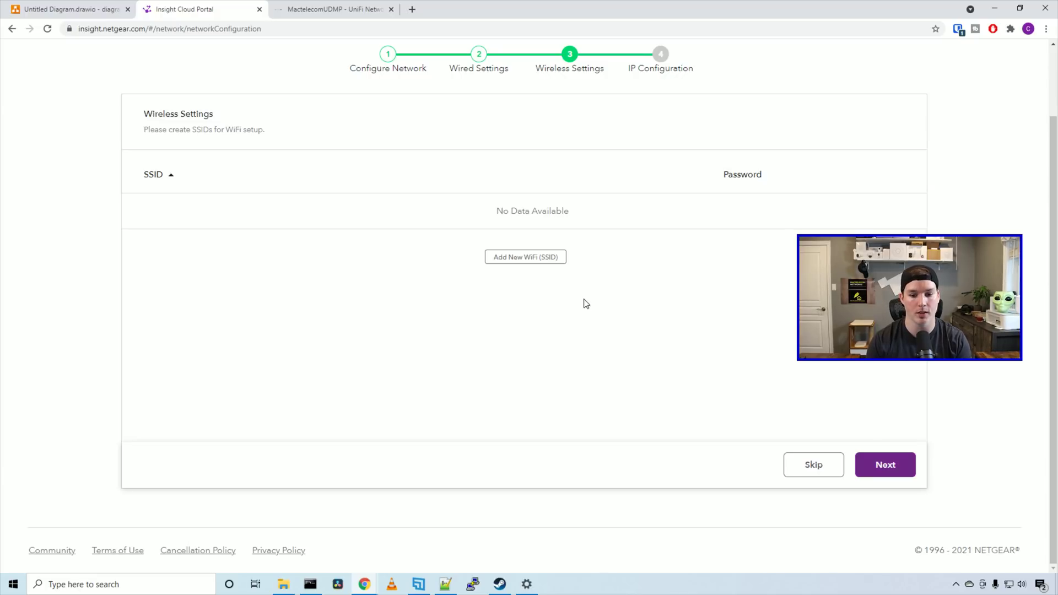
click(530, 264)
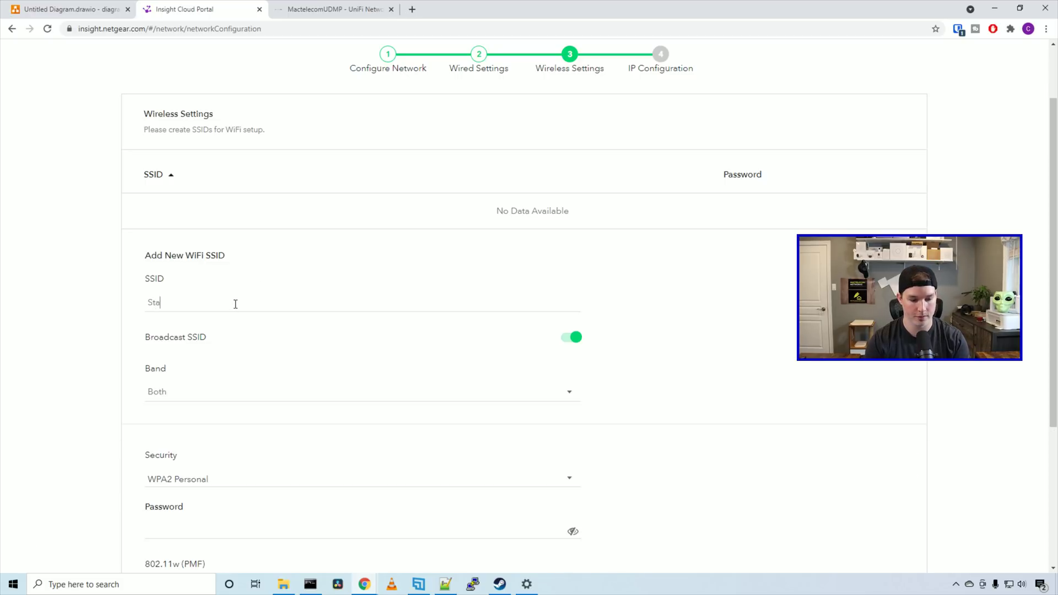
scroll(198, 184, down, 3)
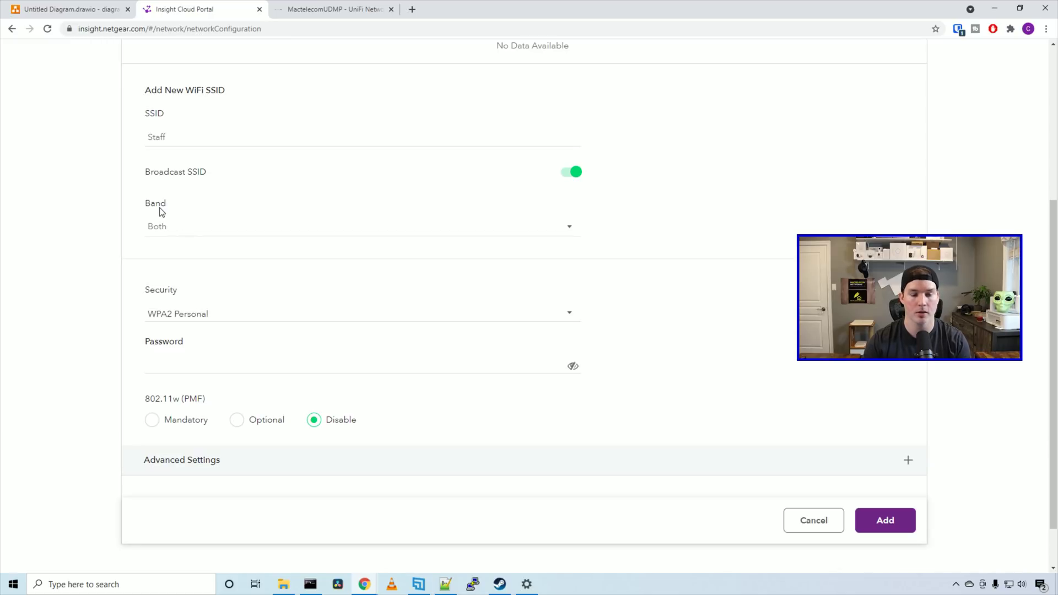
click(177, 223)
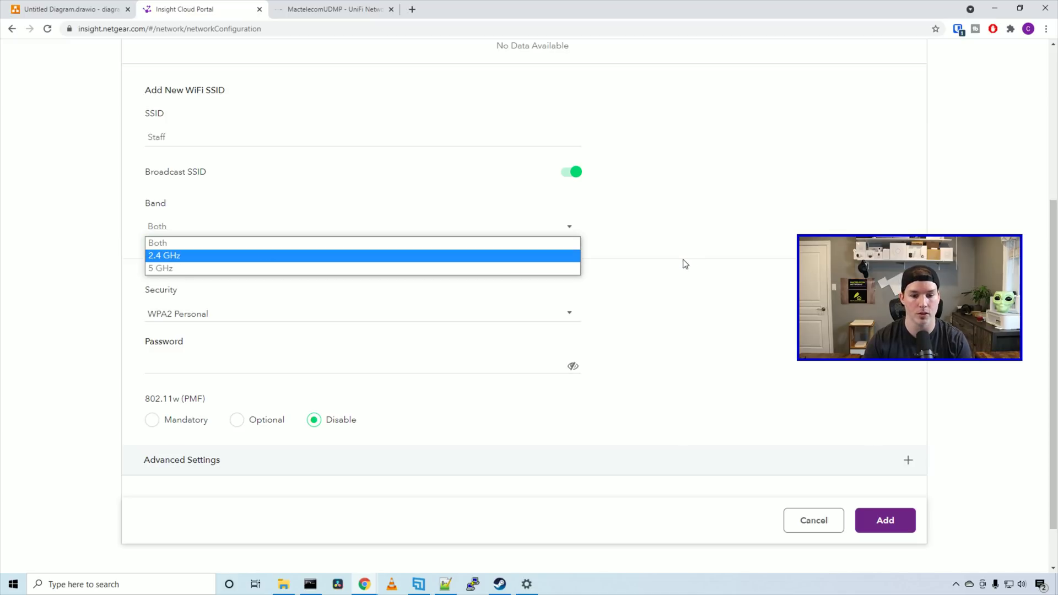
scroll(677, 276, down, 1)
scroll(677, 278, down, 1)
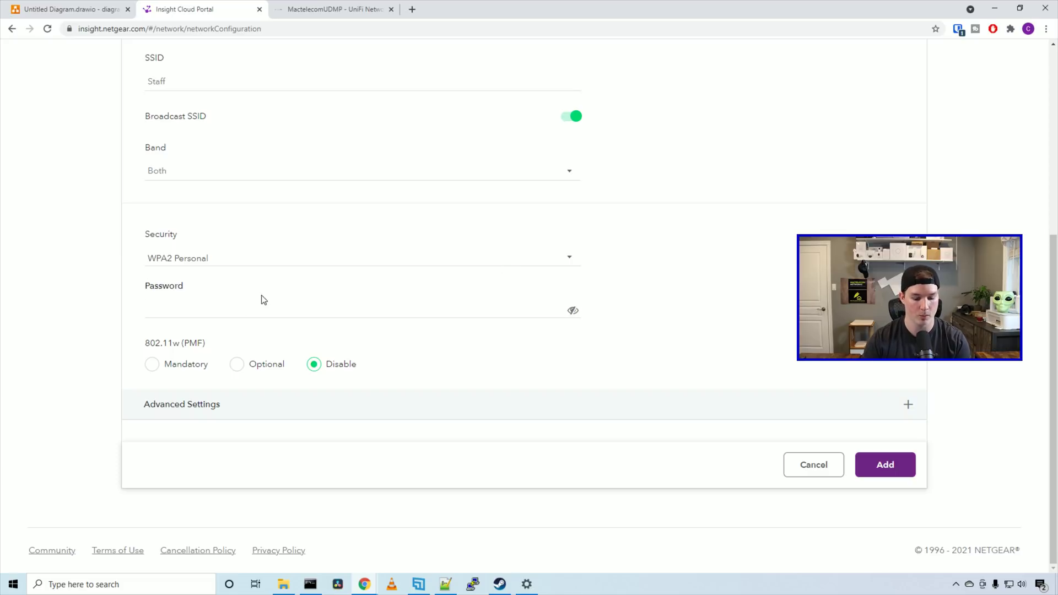
Enter the WPA2 Personal password, review advanced settings, and add the network.
text(p)
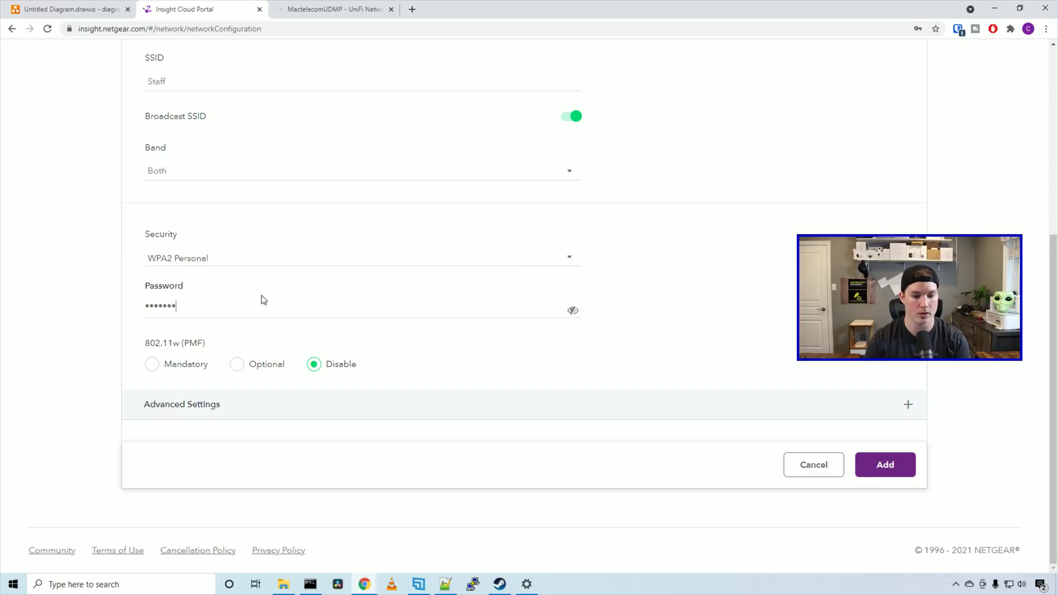
text(1)
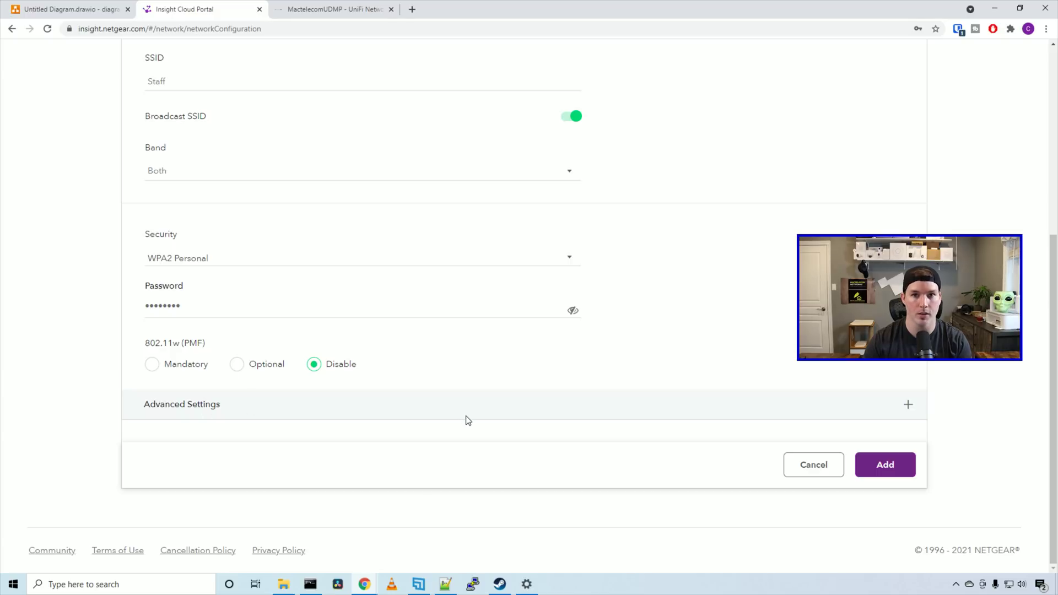
click(909, 404)
scroll(160, 228, down, 4)
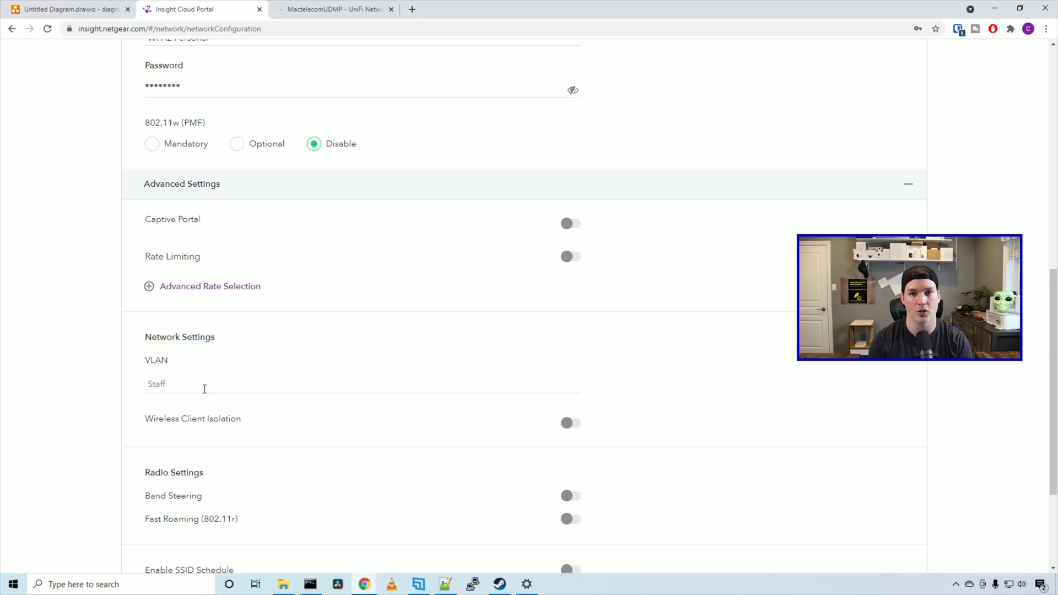
scroll(158, 308, down, 2)
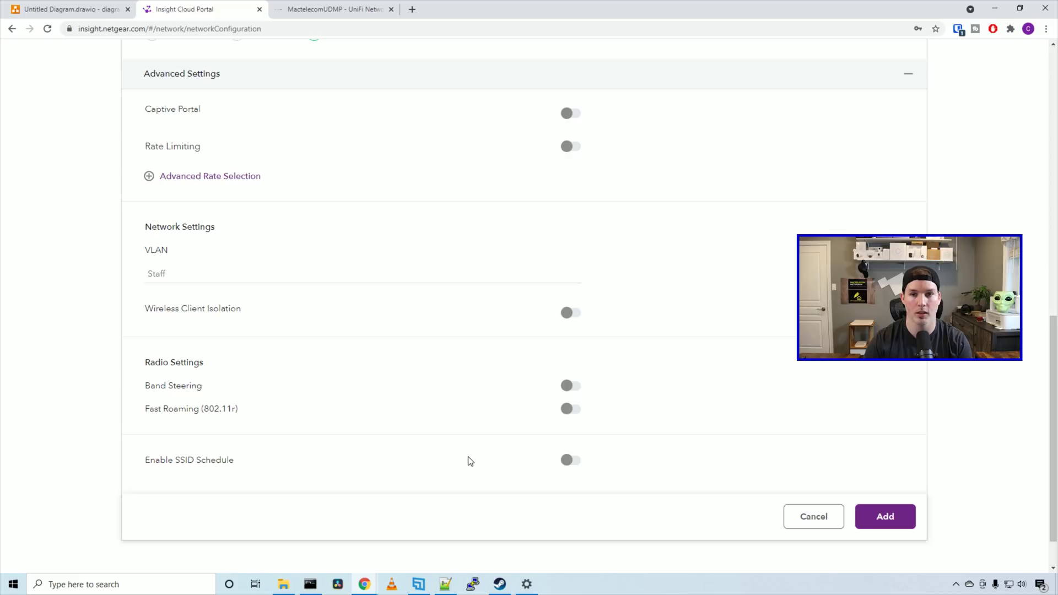
click(885, 516)
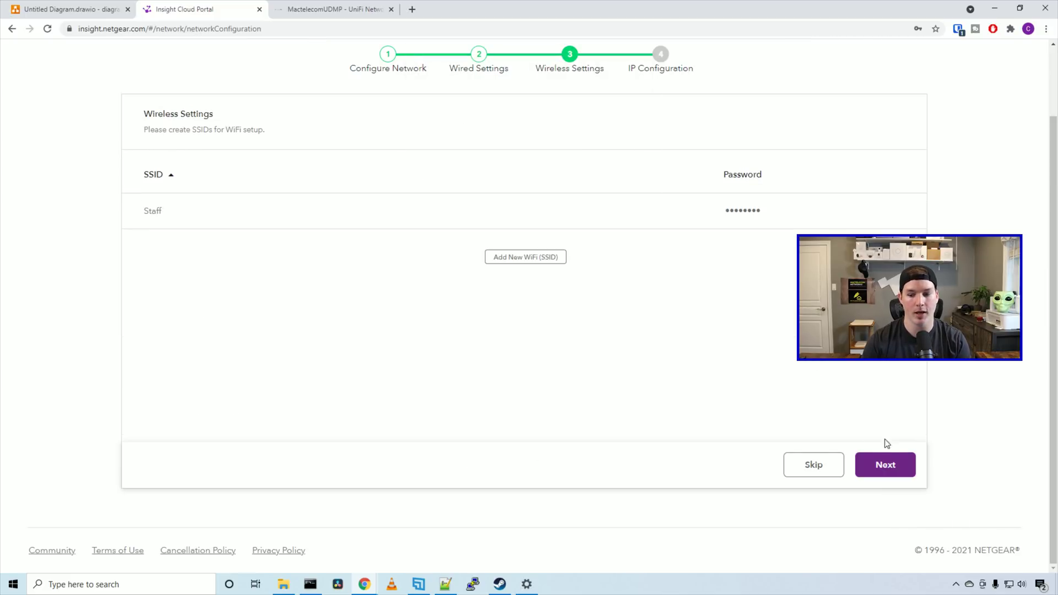
Deploy the Staff VLAN with IP configuration left at None and return to the VLAN list showing VLAN 80.
click(900, 466)
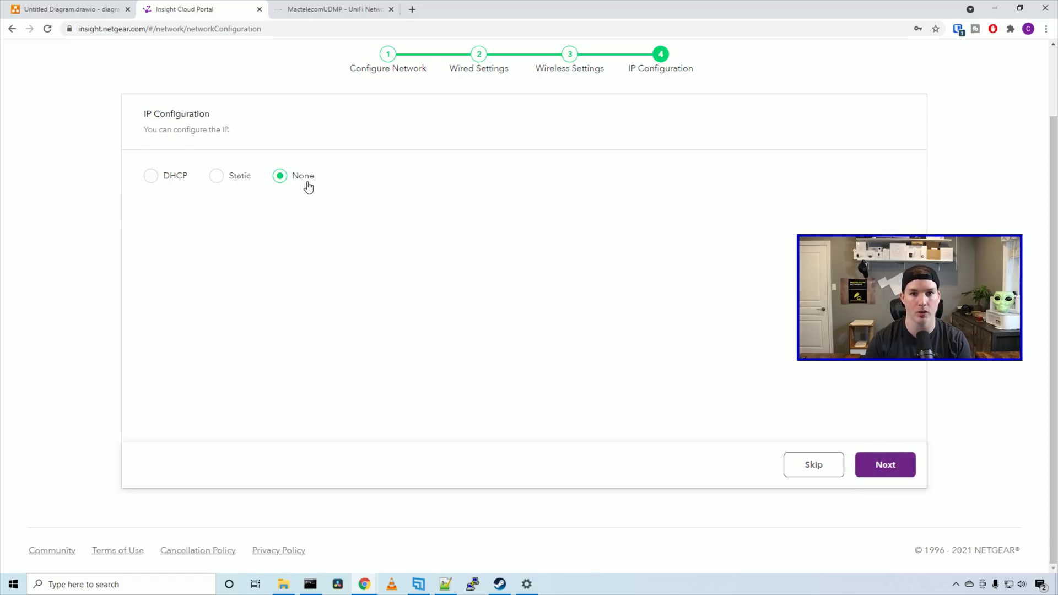
click(887, 465)
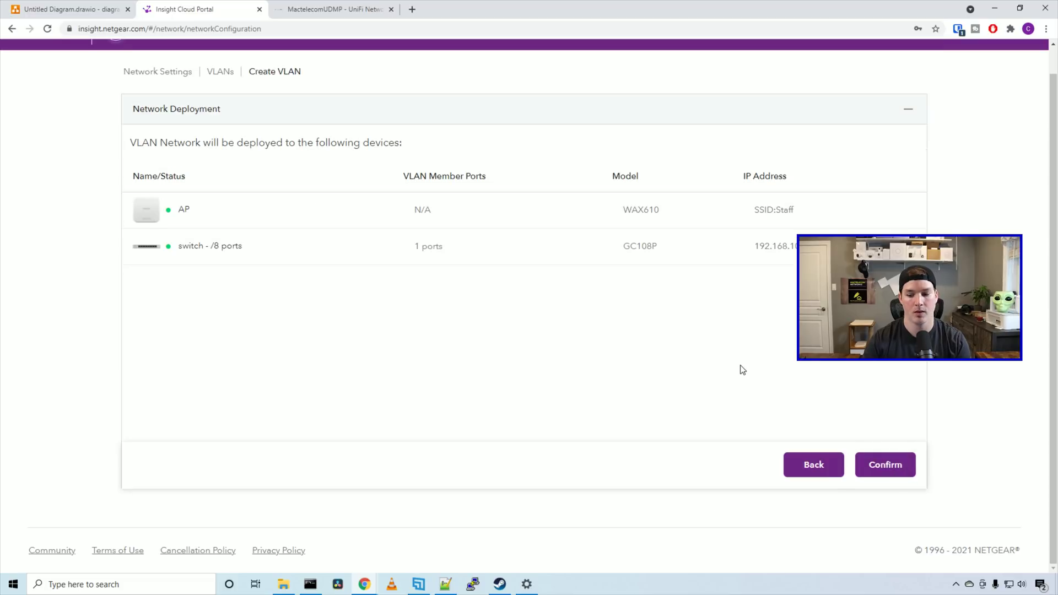
click(900, 463)
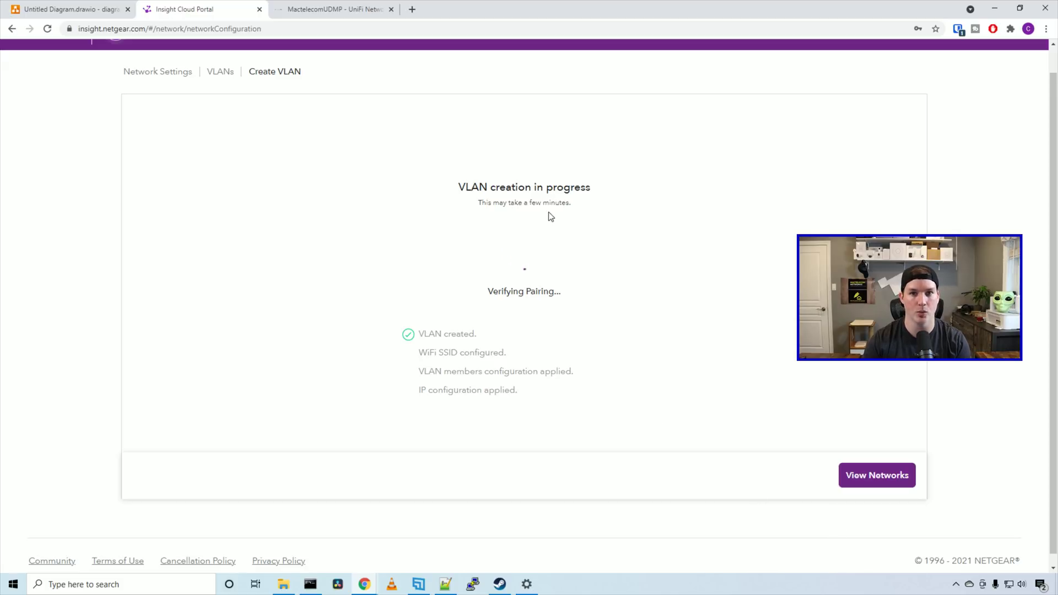
click(870, 473)
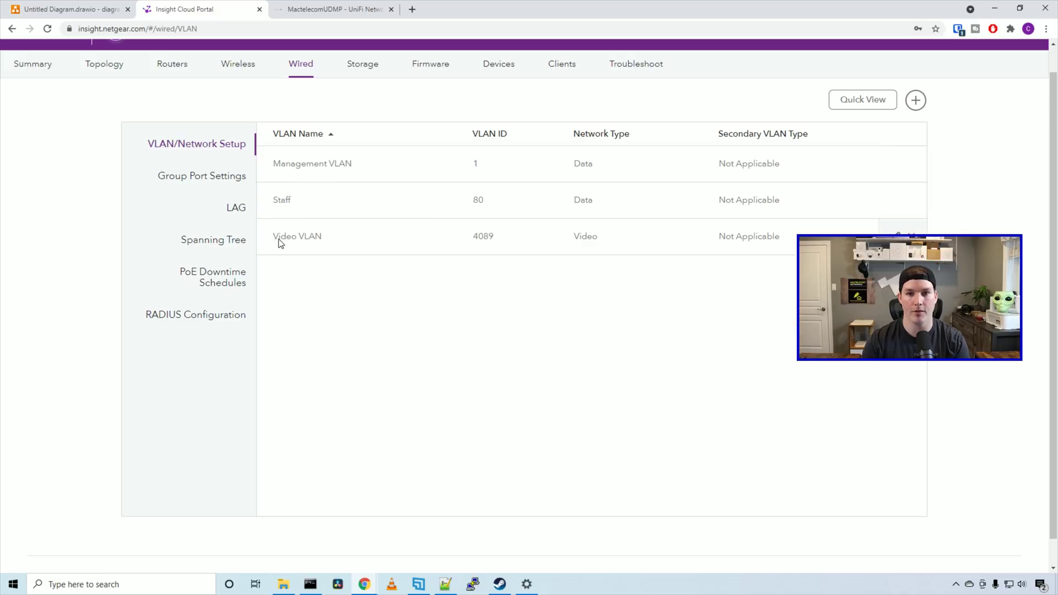
Make switch port 1 a trunk port on the Staff VLAN and save.
scroll(695, 227, up, 1)
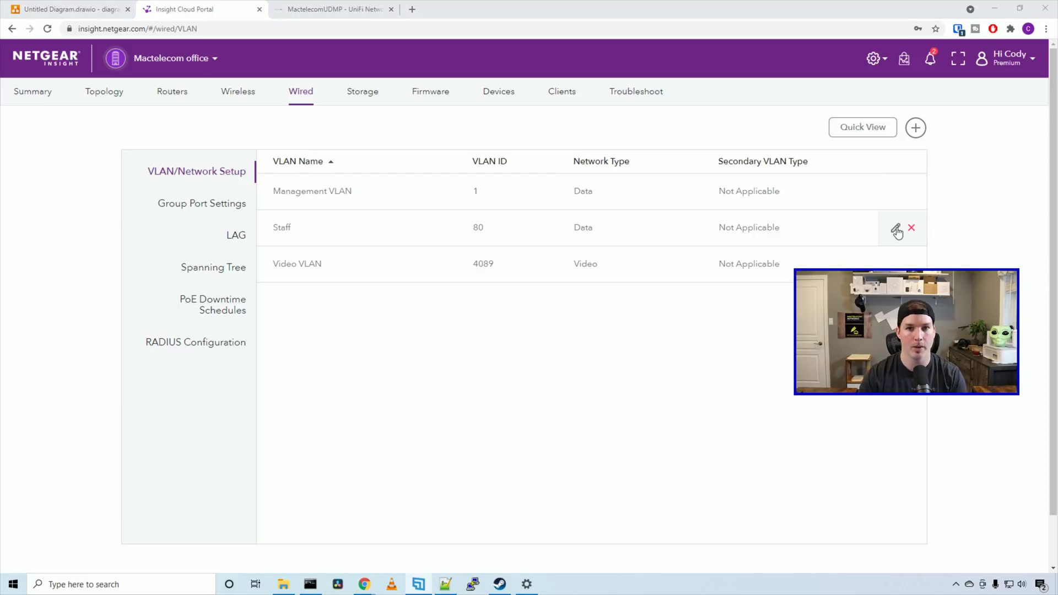
click(897, 230)
scroll(593, 306, down, 3)
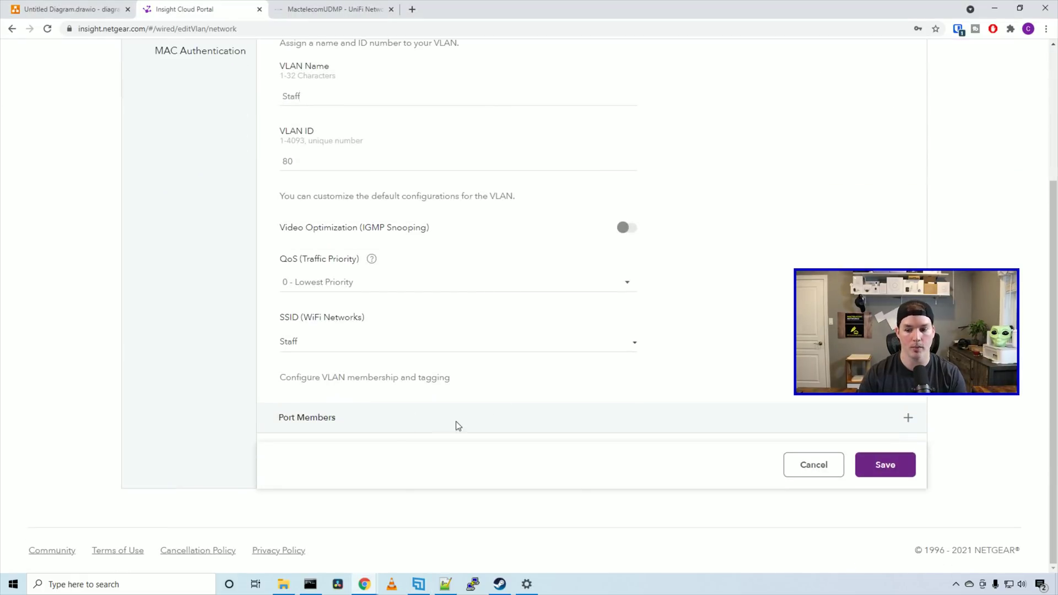
click(909, 422)
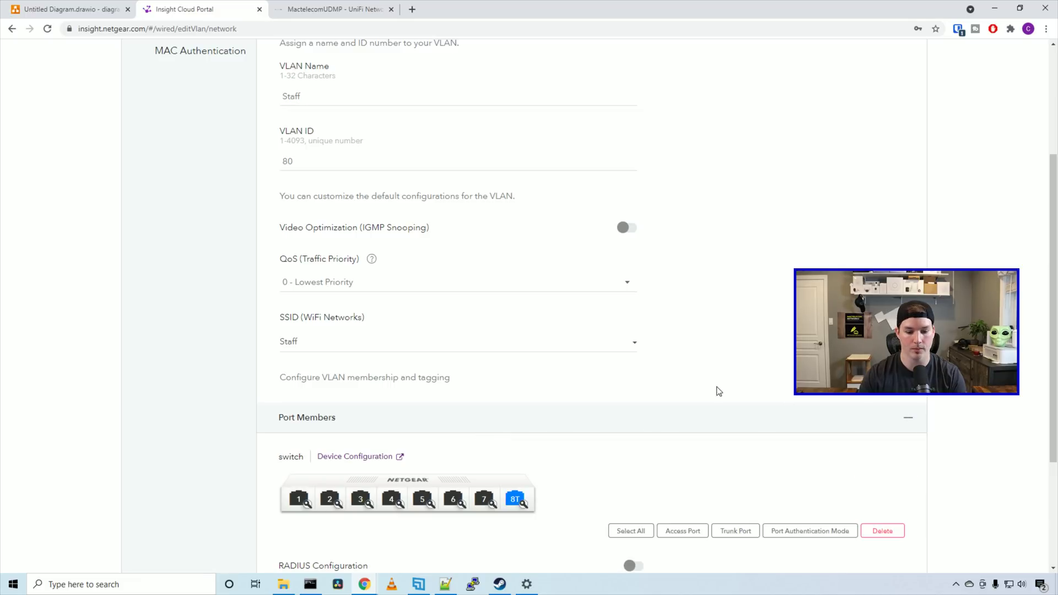
scroll(571, 326, down, 3)
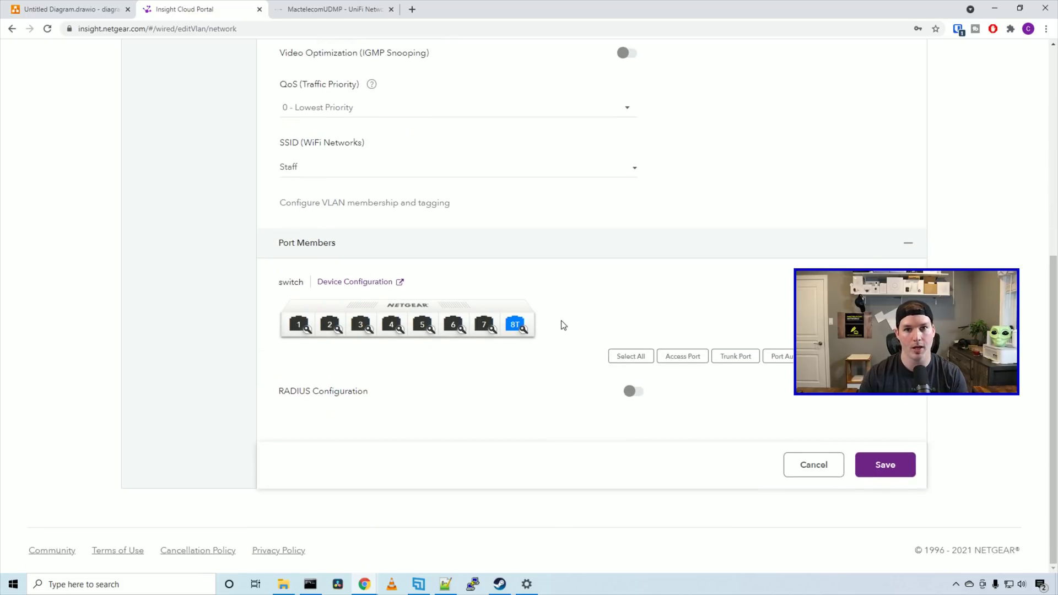
click(298, 330)
click(728, 363)
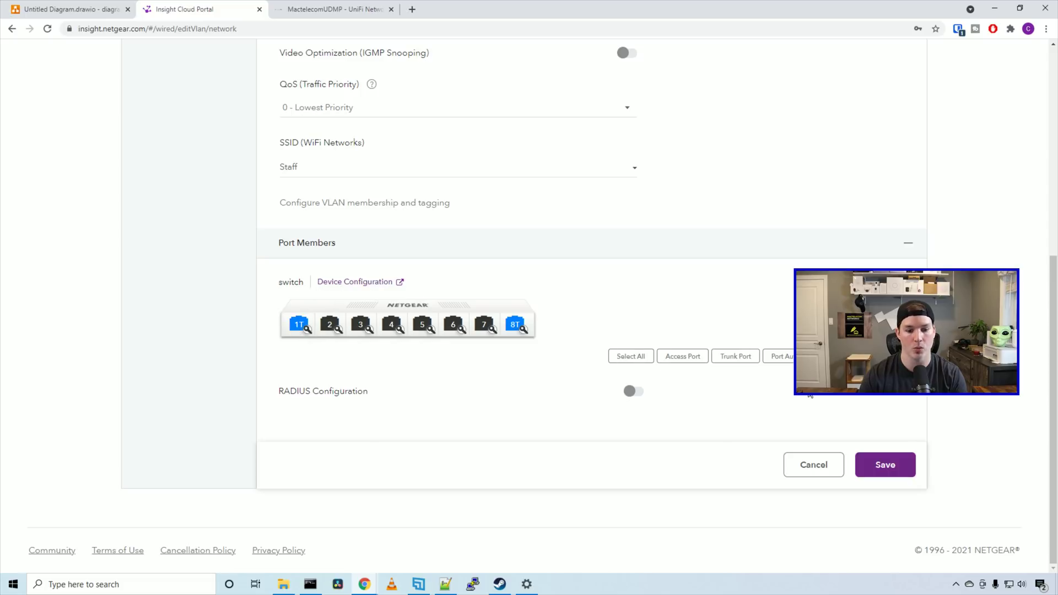
click(904, 466)
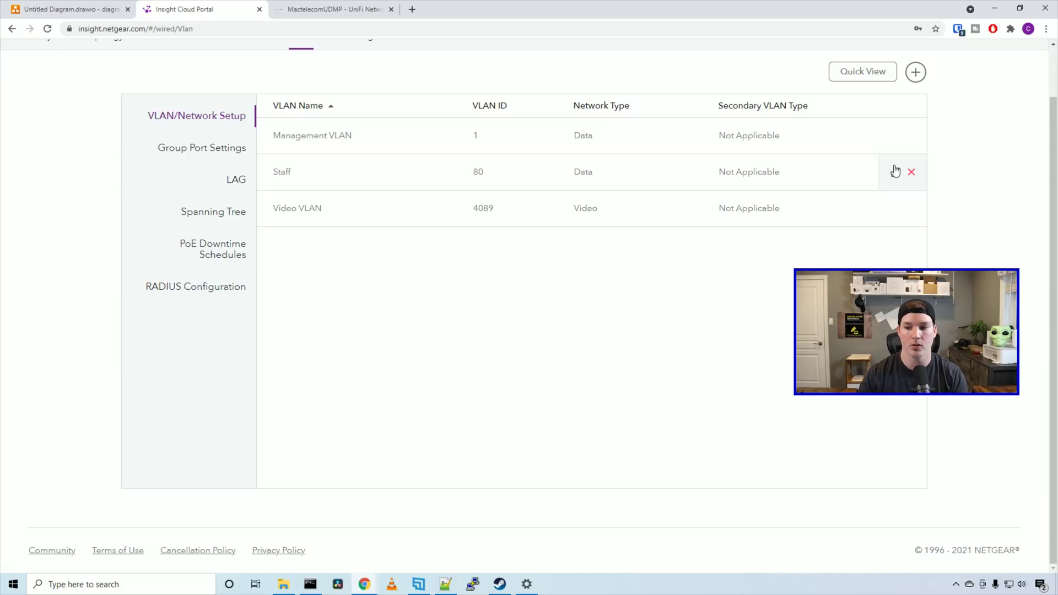
Add switch port 3 to the Staff VLAN as an access port.
click(897, 173)
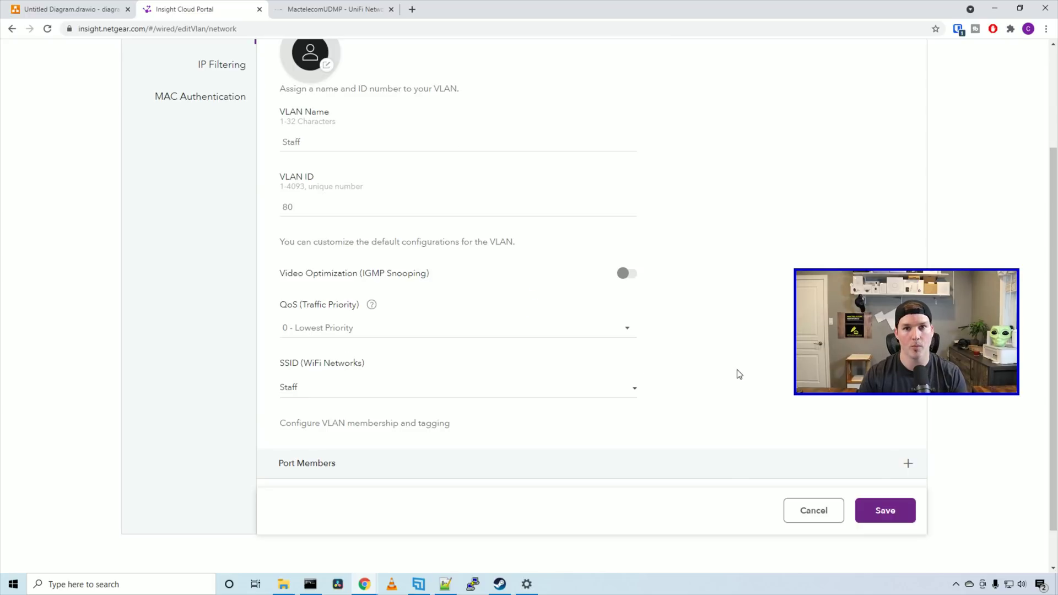
click(909, 464)
scroll(533, 436, down, 2)
mouse_move(363, 439)
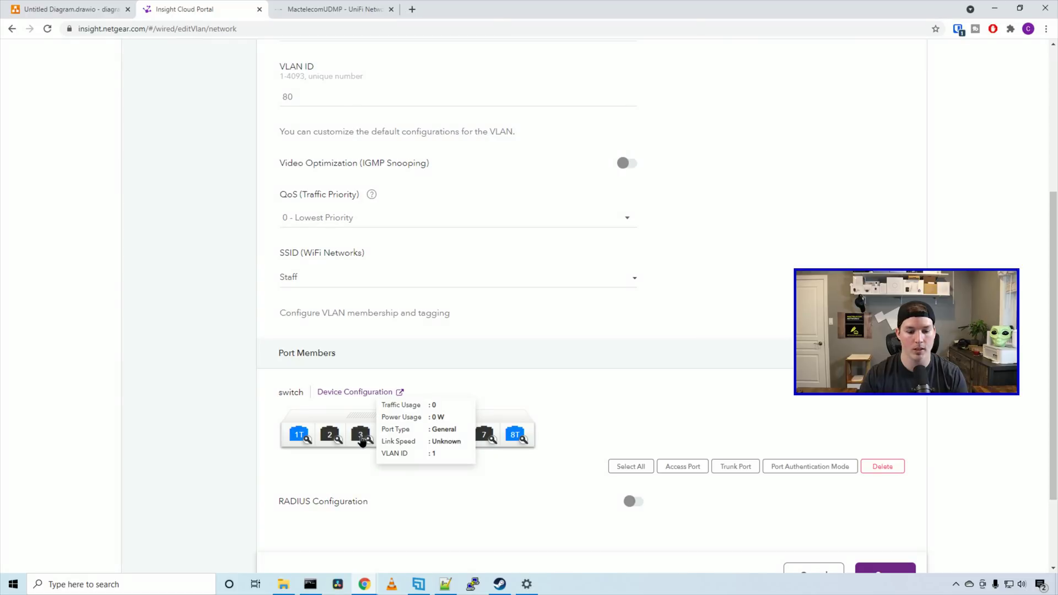
click(362, 439)
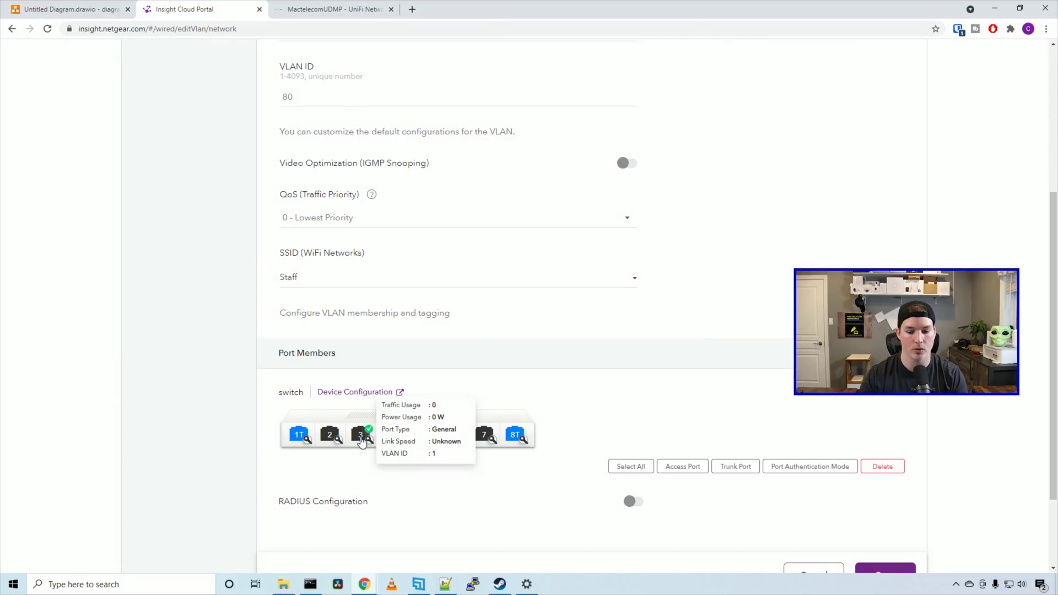
click(689, 470)
scroll(832, 507, down, 3)
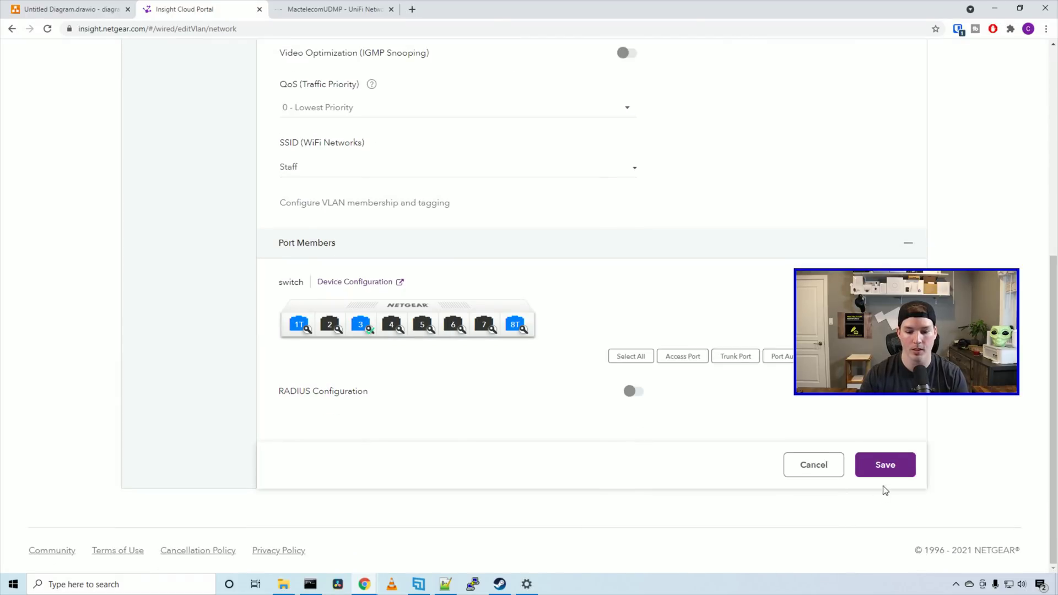
Save the Staff port changes and start a new VLAN named Guest with description Guest.
click(885, 466)
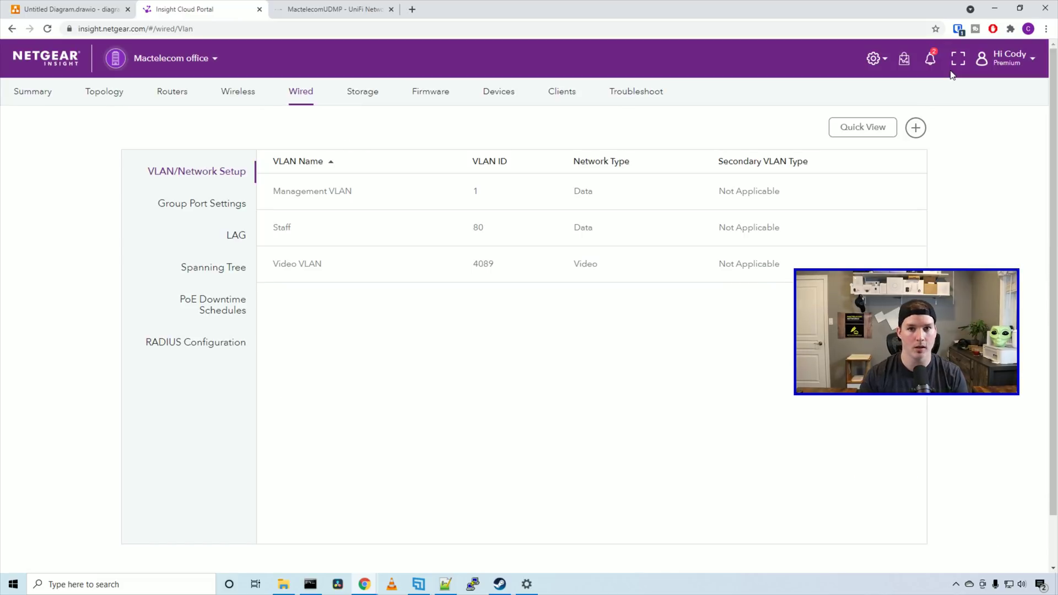
click(917, 128)
click(522, 151)
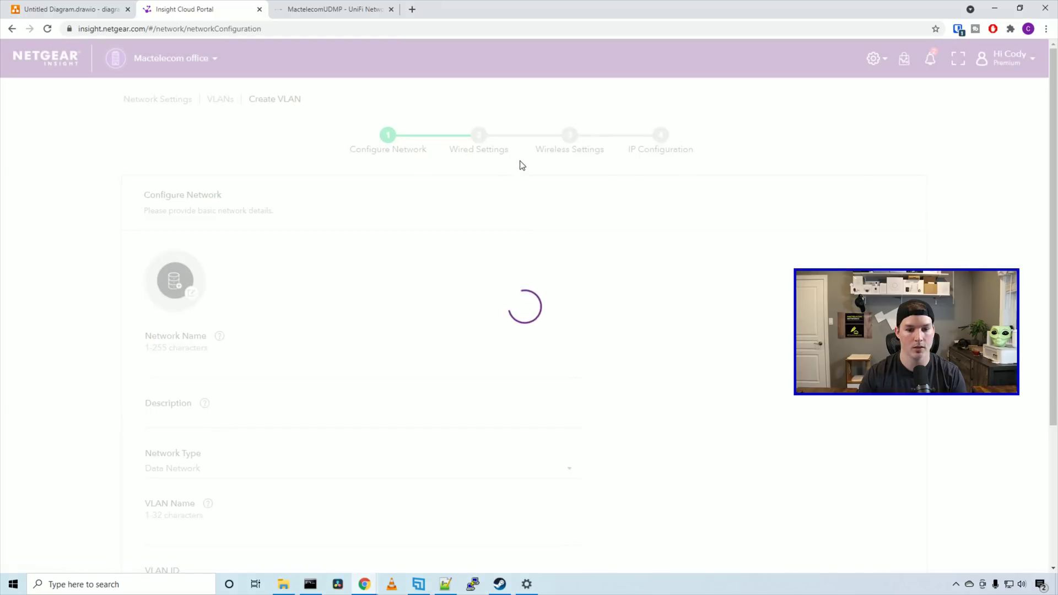
click(235, 365)
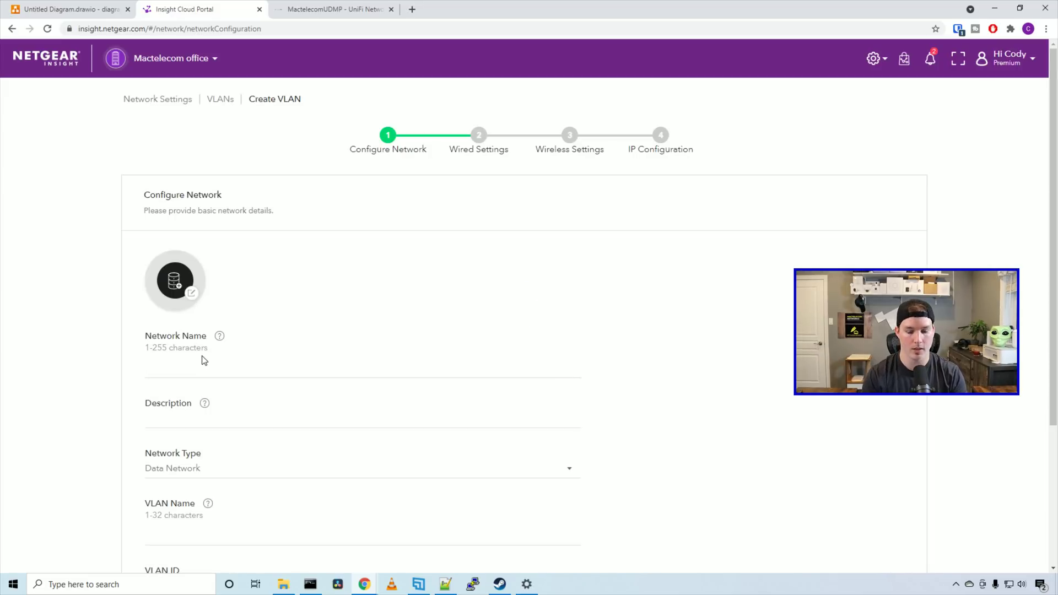
scroll(204, 364, down, 1)
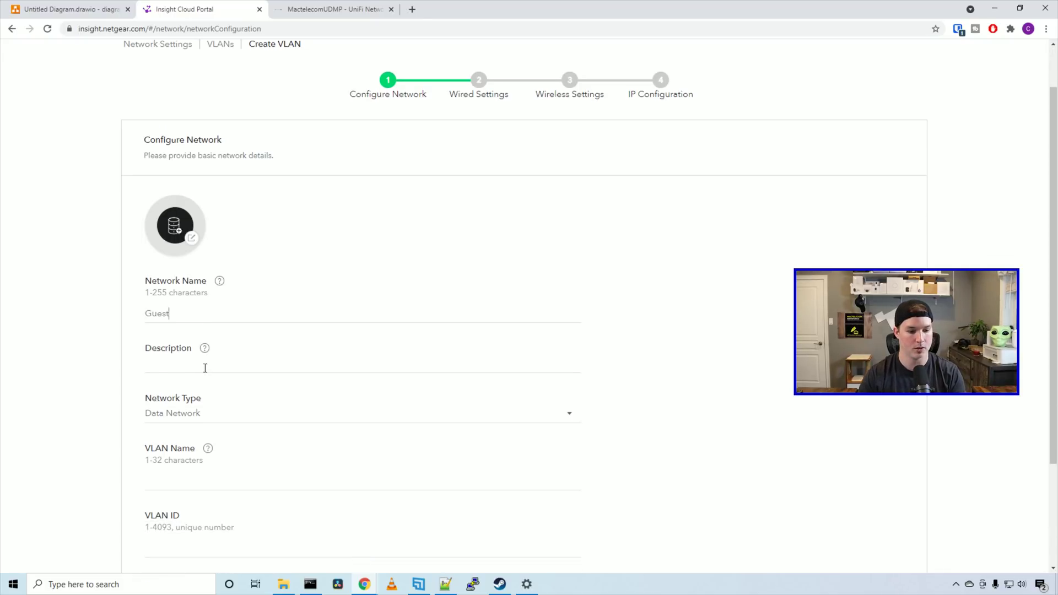
click(205, 367)
text(Ges)
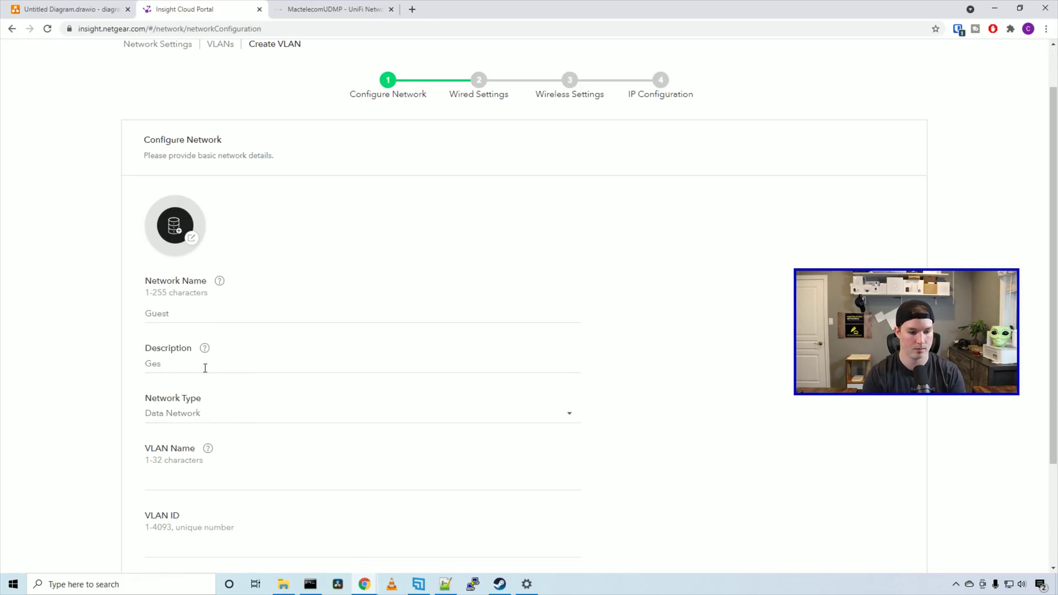
scroll(205, 368, down, 2)
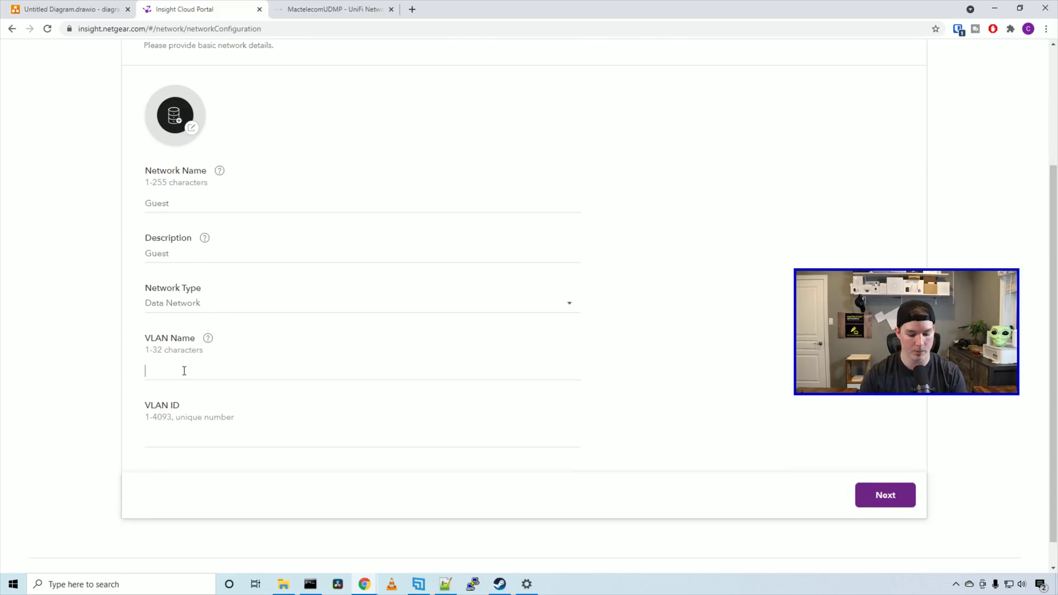
text(Guest)
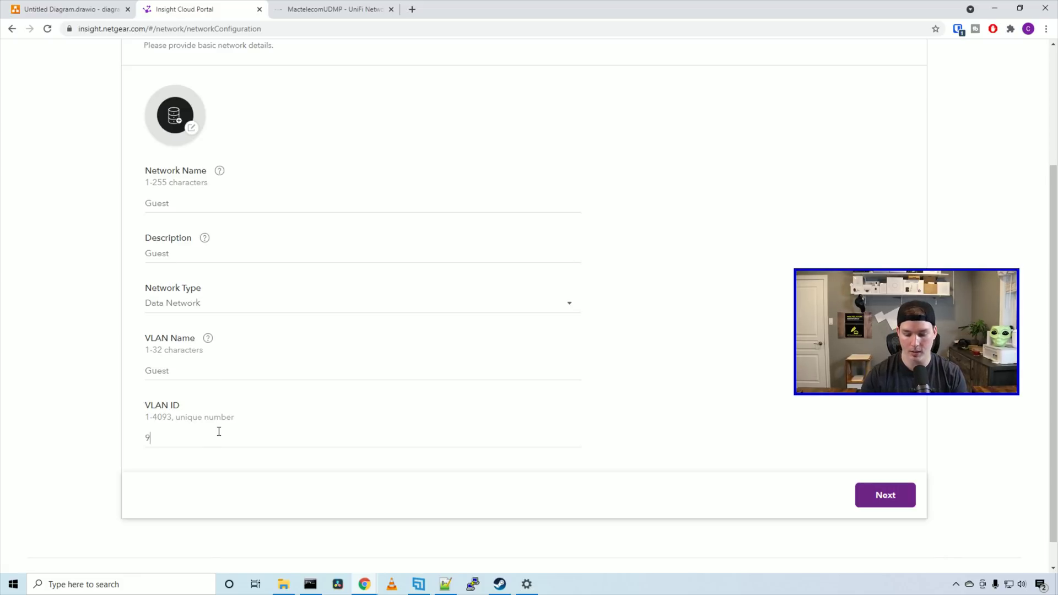
Assign switch ports 1 and 8 to the Guest VLAN.
click(882, 495)
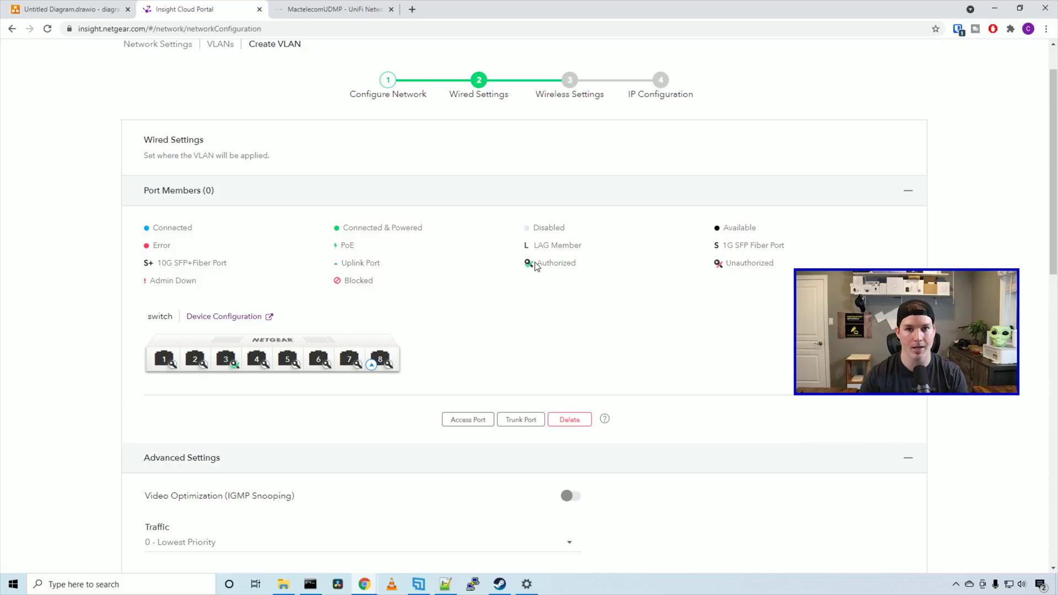
click(380, 359)
click(163, 360)
click(508, 420)
scroll(491, 328, down, 13)
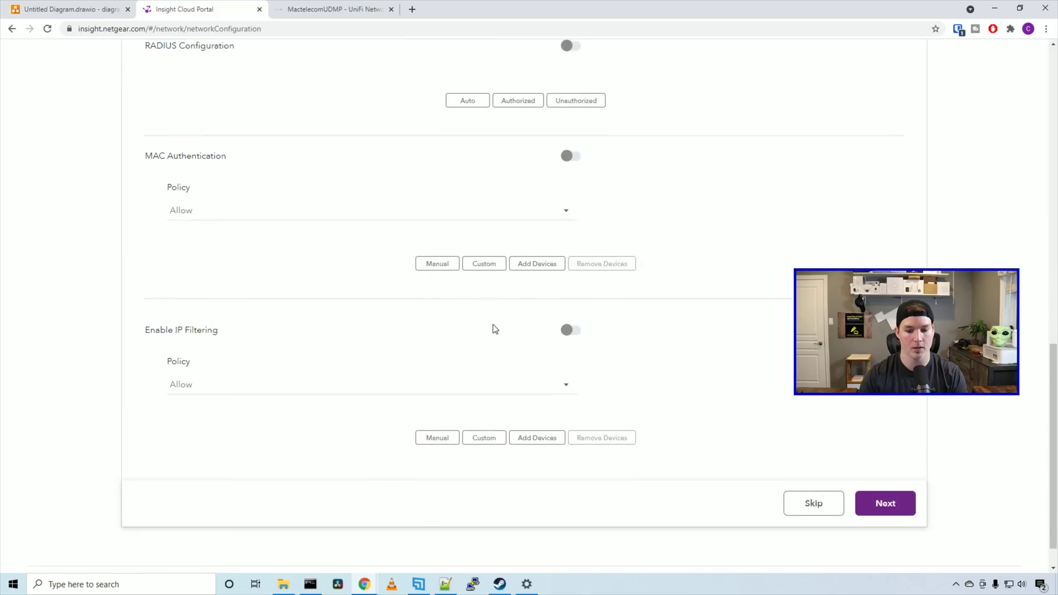
scroll(495, 329, down, 2)
Create a password-protected WiFi network named Guest in the VLAN's wireless settings.
click(886, 467)
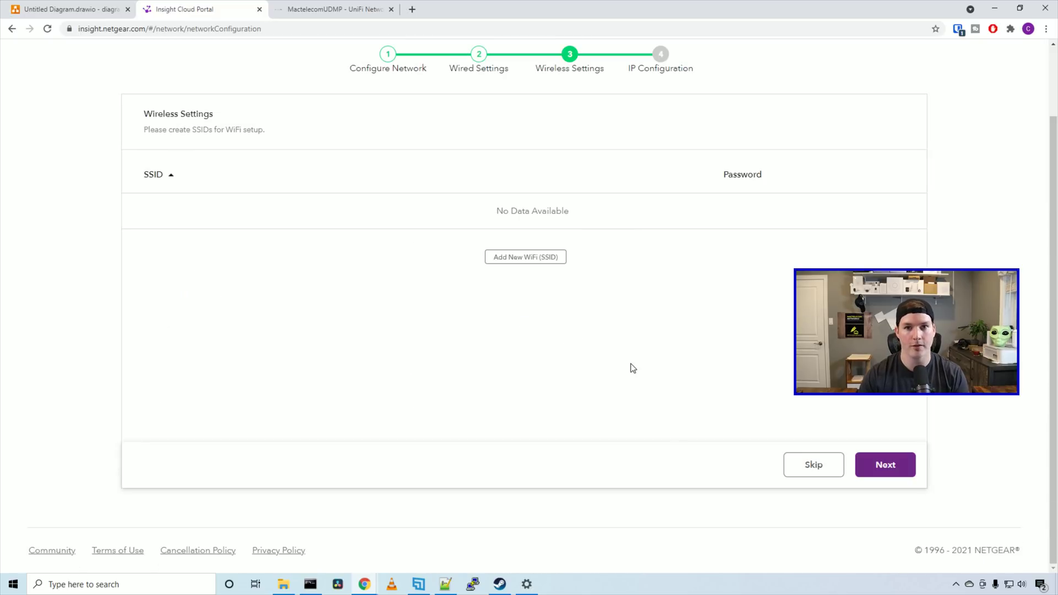
click(558, 261)
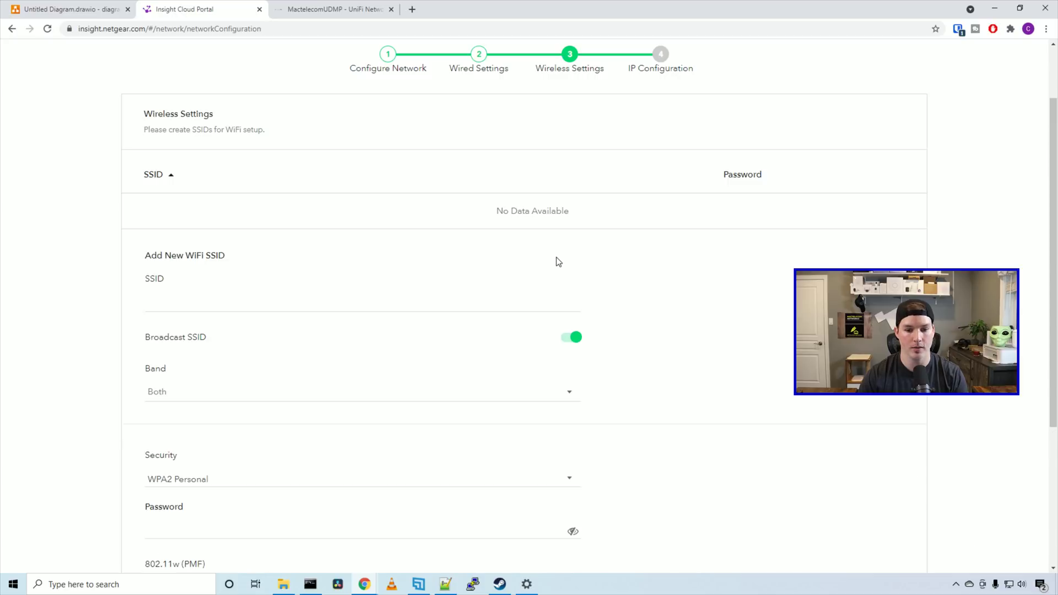
scroll(441, 254, down, 1)
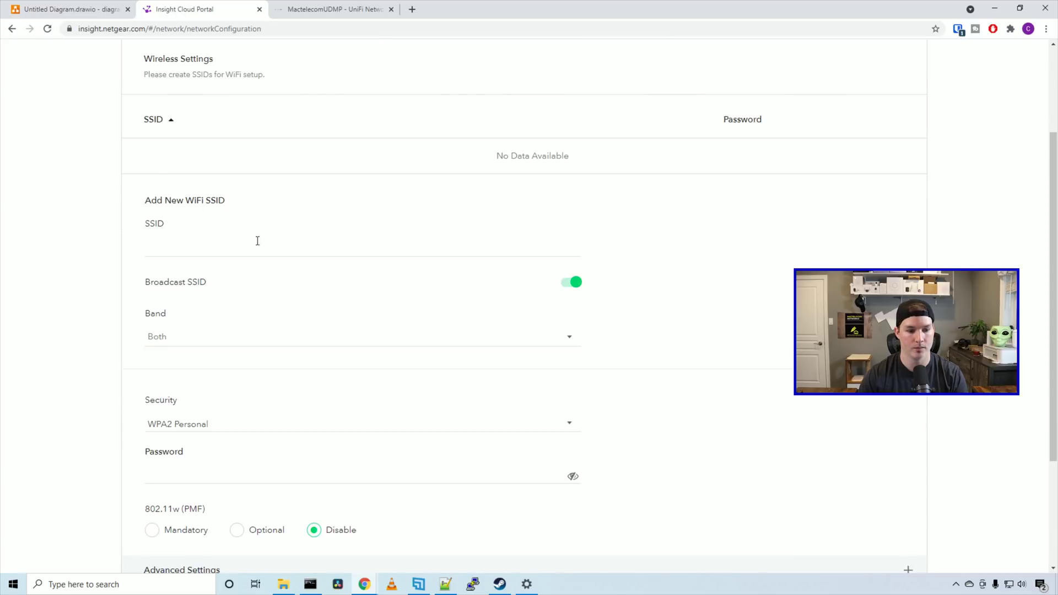
click(224, 244)
text(Guest)
scroll(226, 247, down, 2)
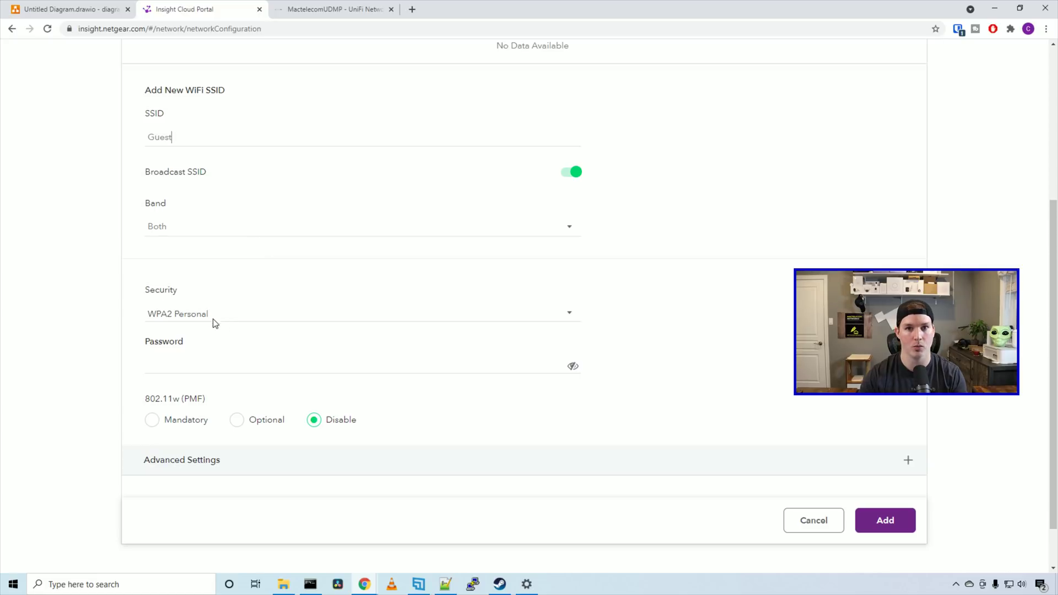
text(••••••)
Enable rate limiting on the Guest SSID at 10.447 Mbps up and down, and add it.
click(702, 460)
scroll(702, 386, down, 3)
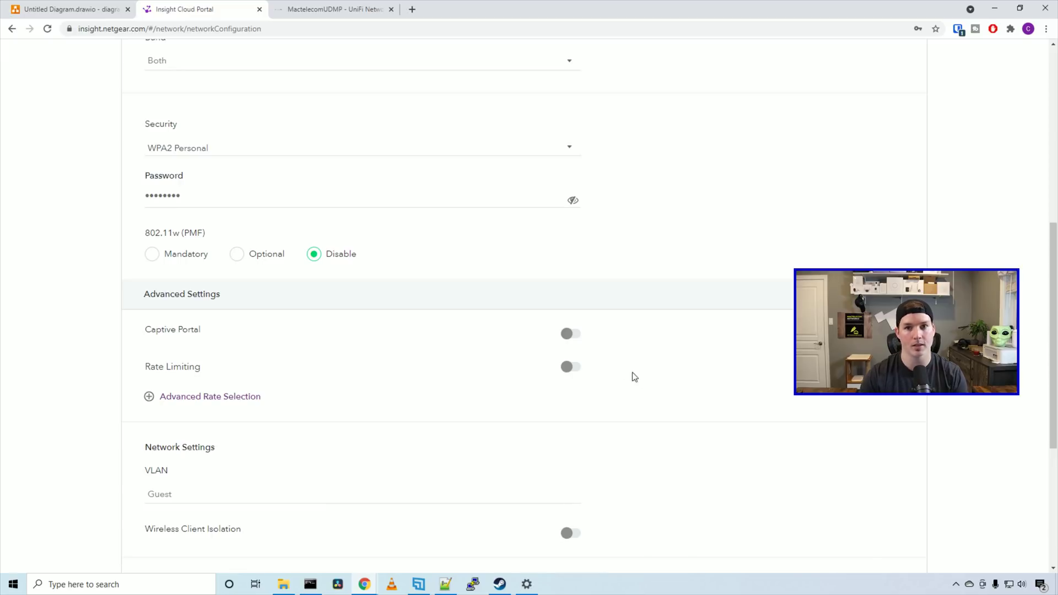
click(571, 367)
scroll(571, 368, down, 3)
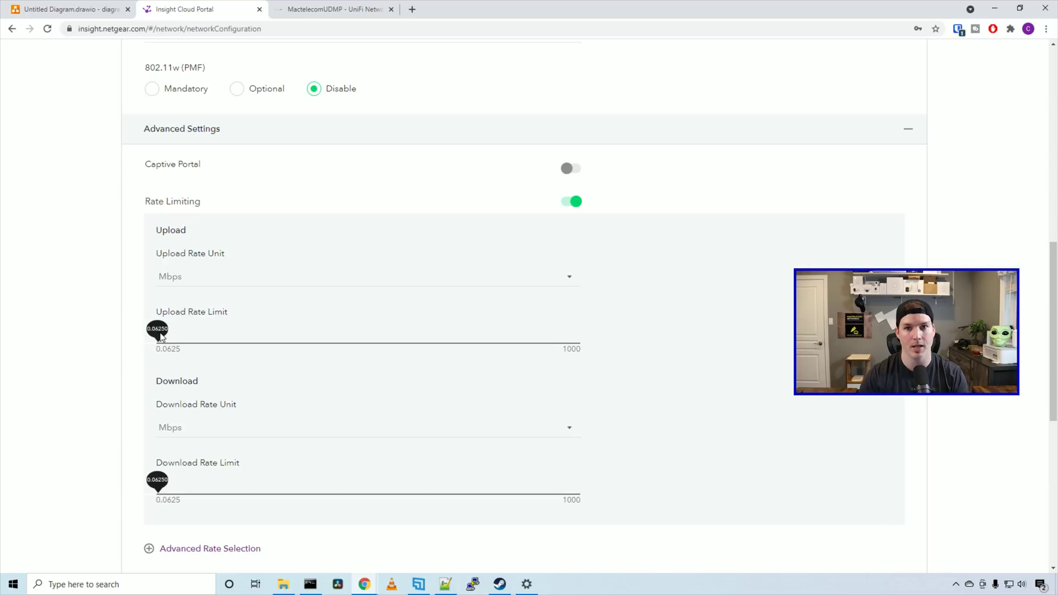
drag(161, 338, 162, 337)
scroll(698, 416, down, 4)
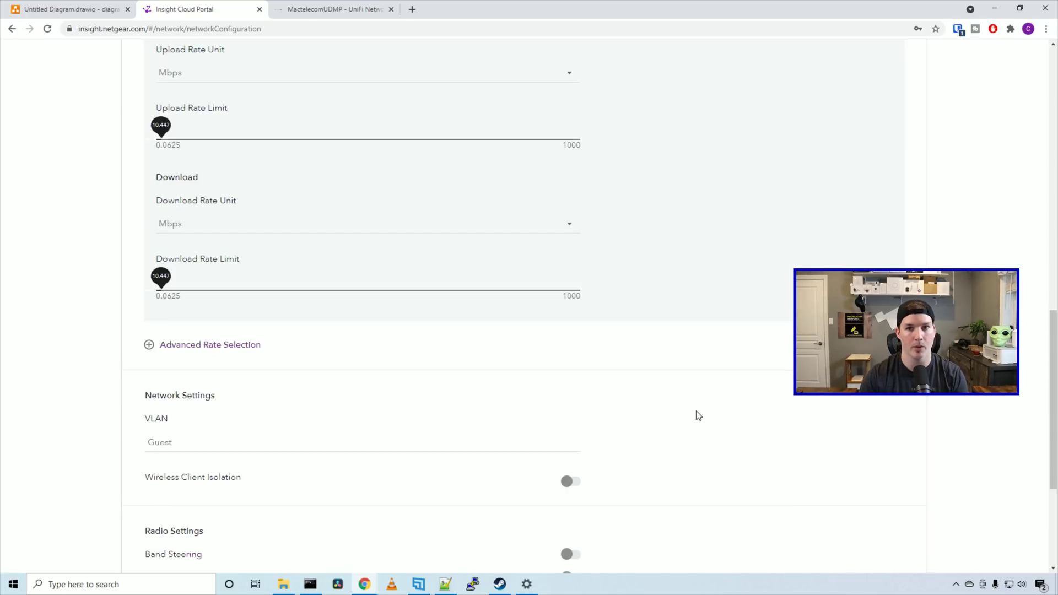
scroll(698, 416, down, 4)
click(886, 466)
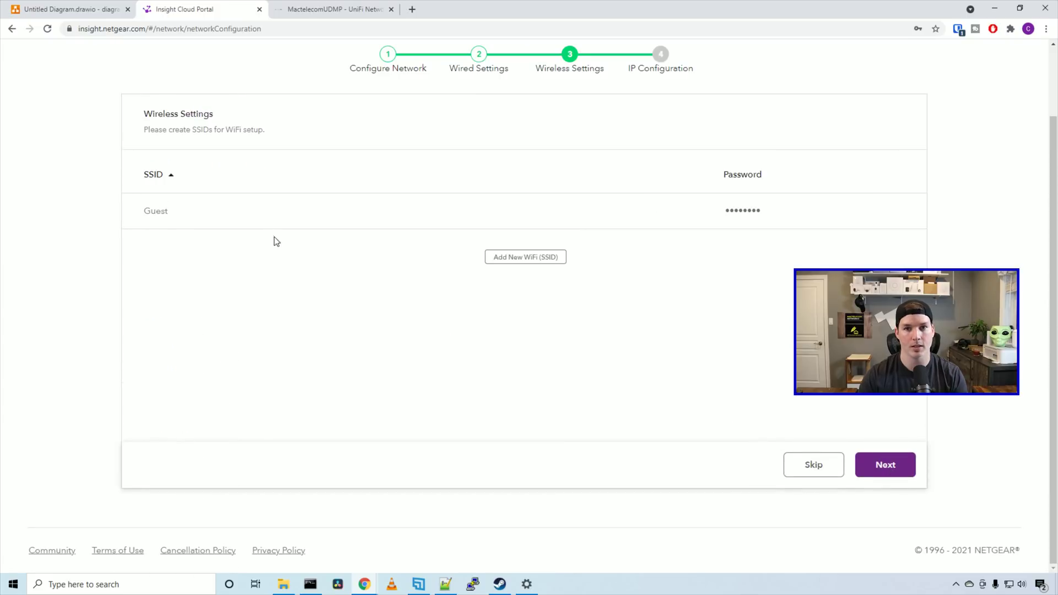
Deploy the Guest VLAN as ID 90 with no IP configuration, then open Wired Spanning Tree settings.
click(886, 466)
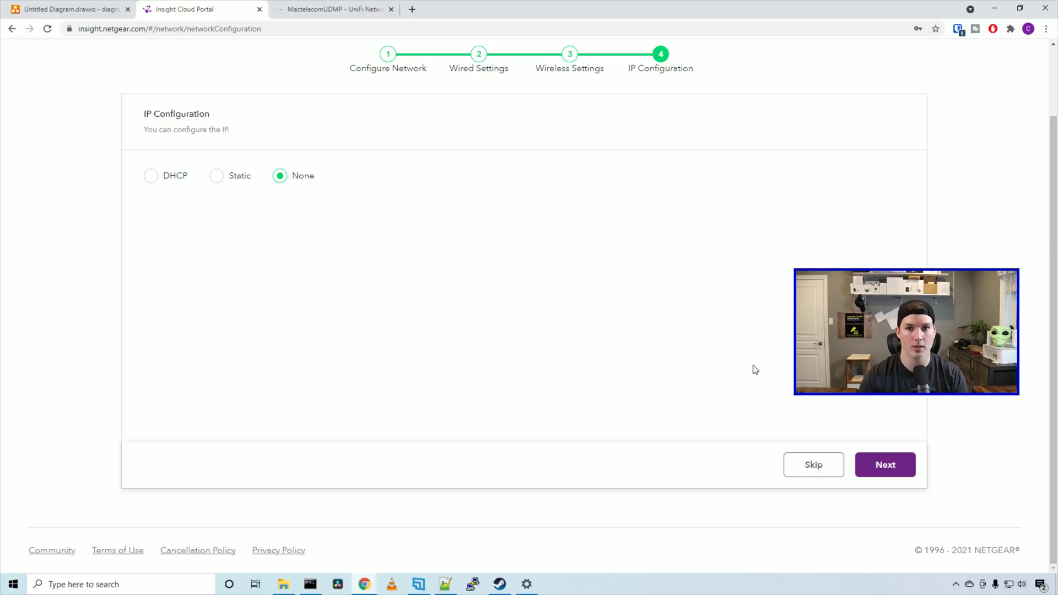
click(901, 469)
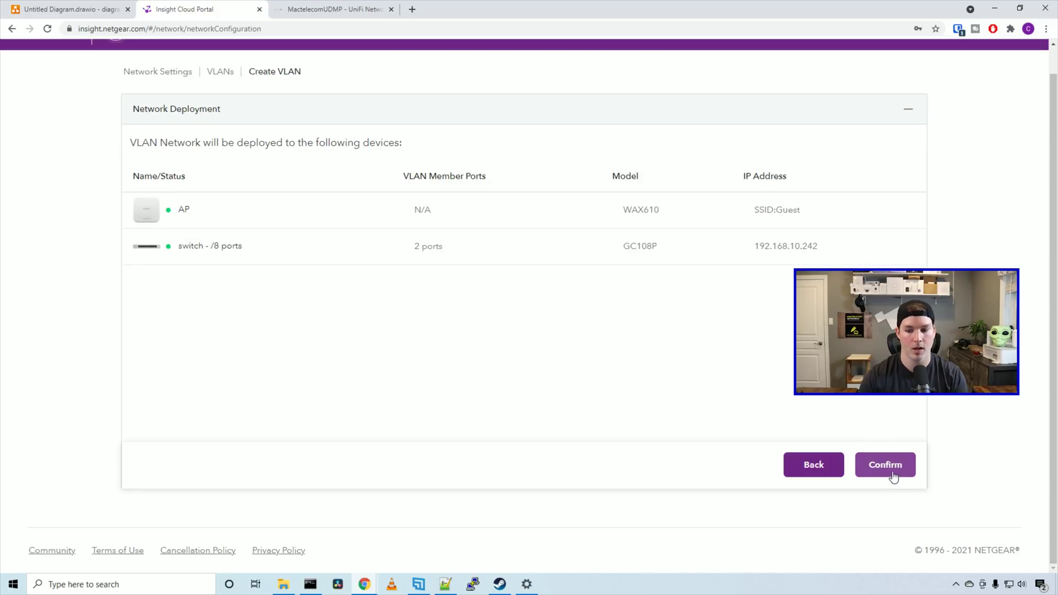
click(894, 466)
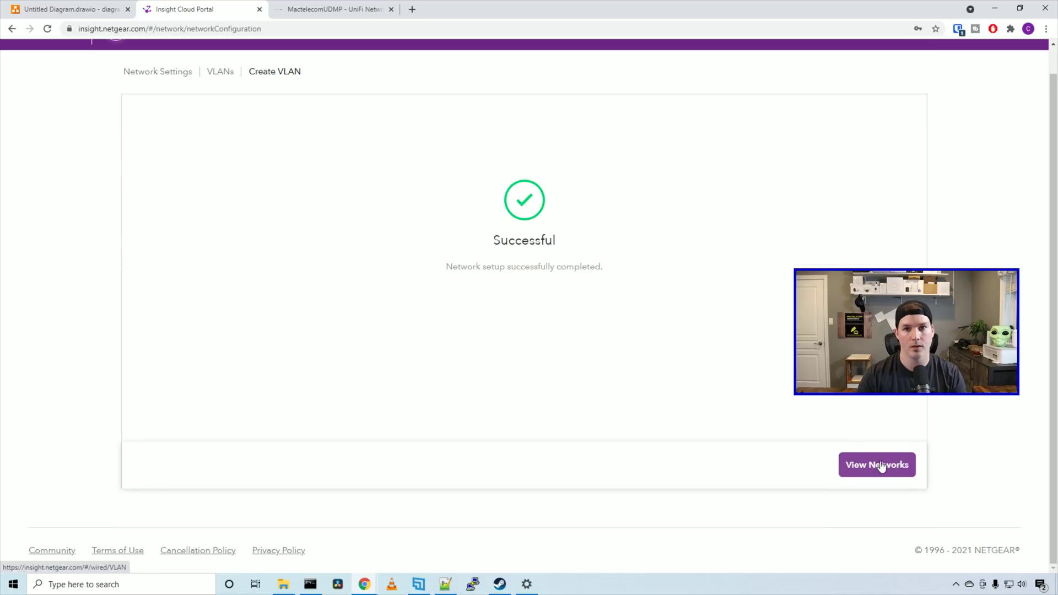
click(882, 468)
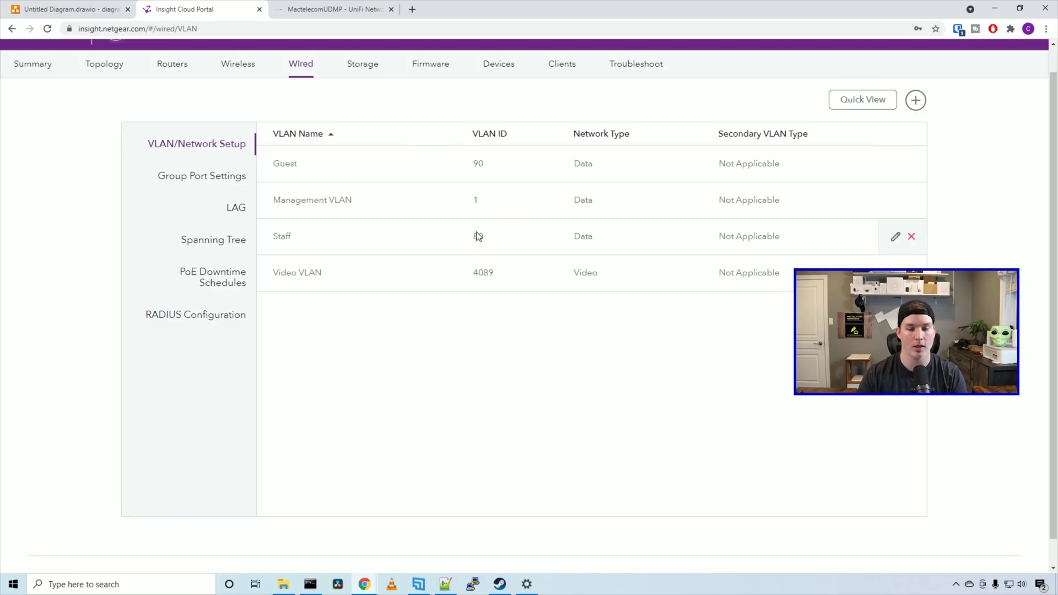
click(216, 239)
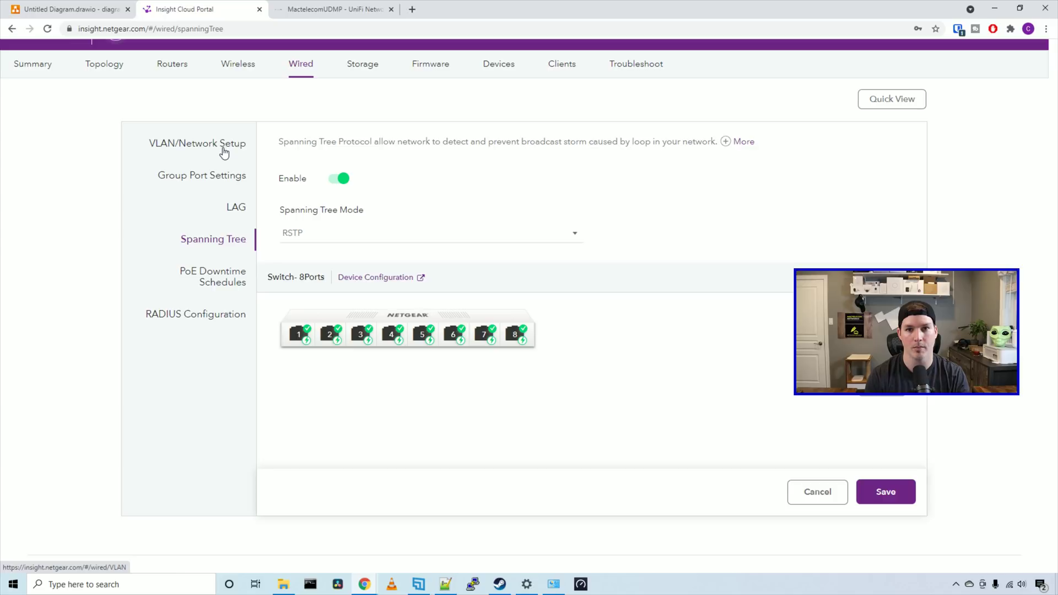
Run a Speedtest showing 10.21 Mbps download and 13.01 Mbps upload, then minimize it.
click(581, 585)
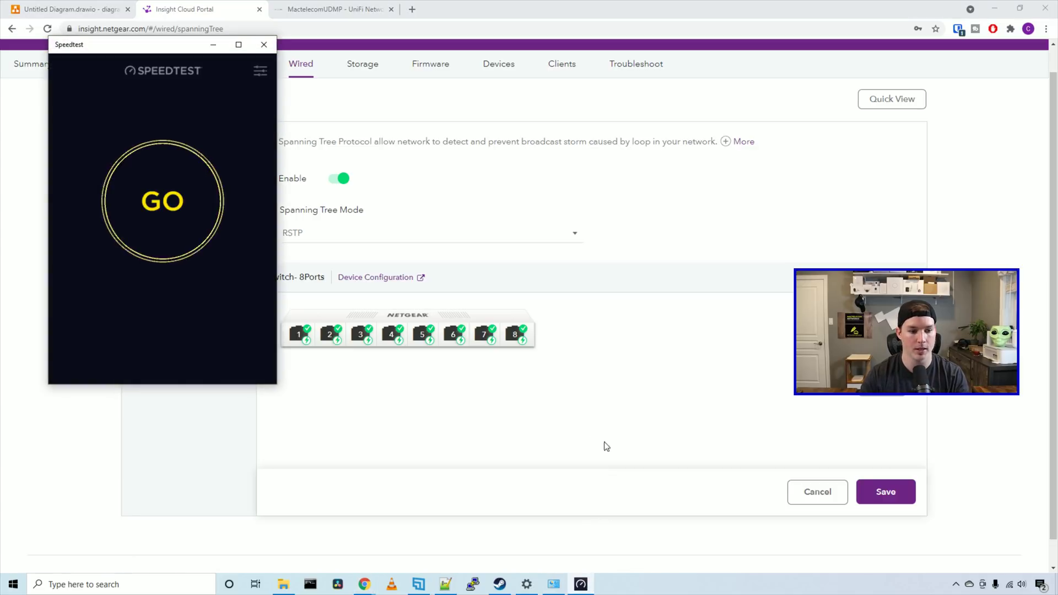
click(202, 192)
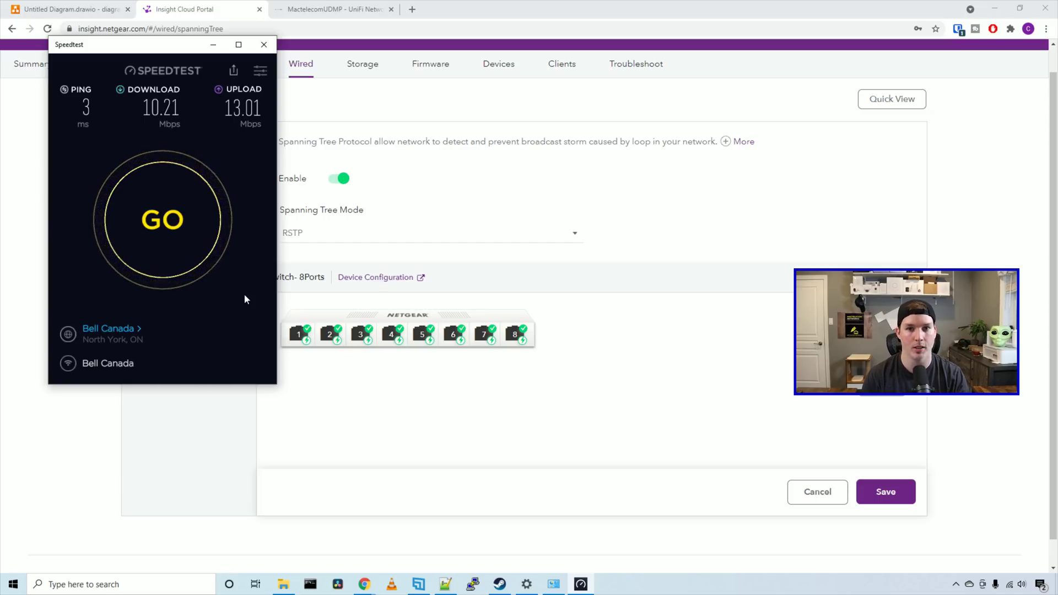
click(294, 213)
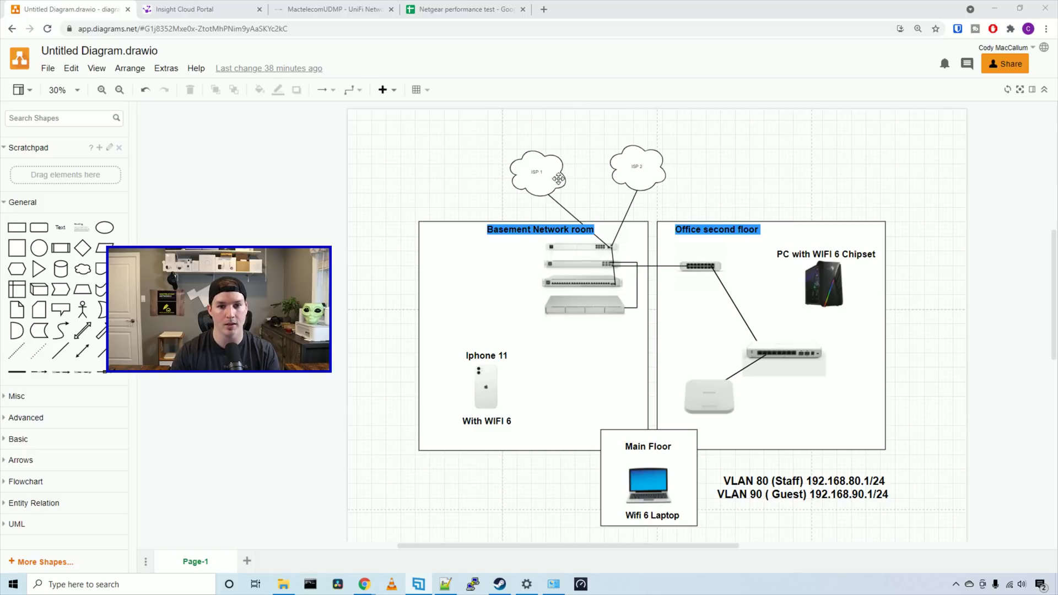
Switch to the Netgear performance test spreadsheet tab.
click(492, 8)
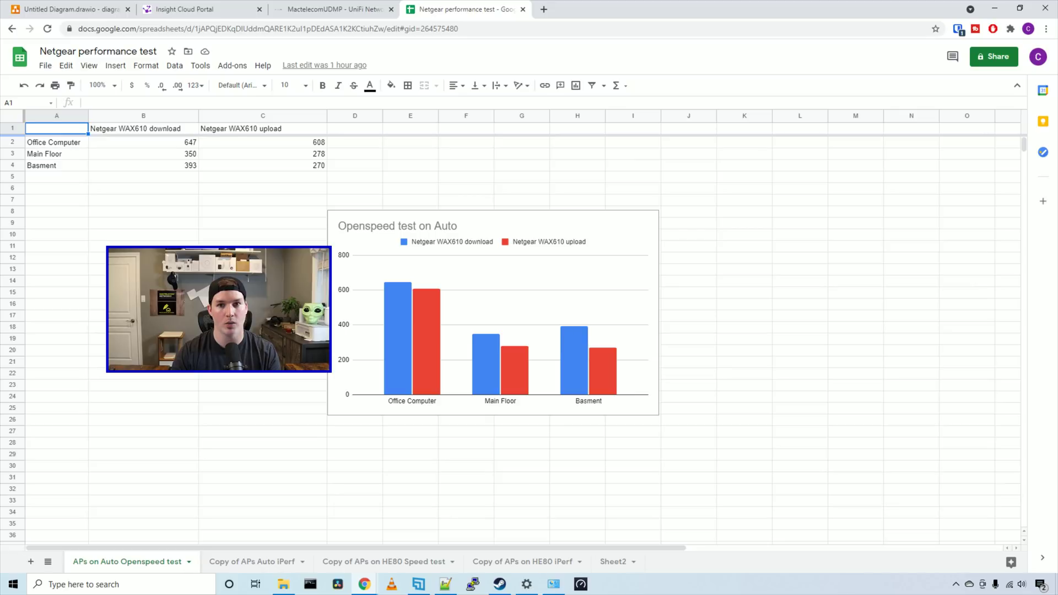
Check Office Computer results in B2 and C2, view the Auto iPerf and HE80 sheets, then return to draw.io.
click(185, 145)
click(297, 146)
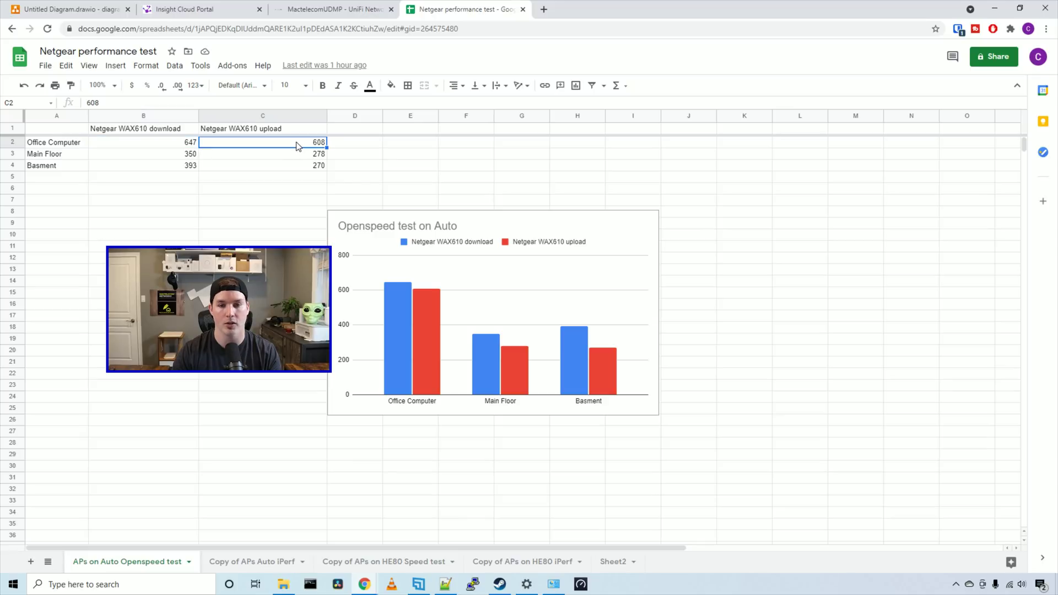
key(ctrl+shift+Page_Down)
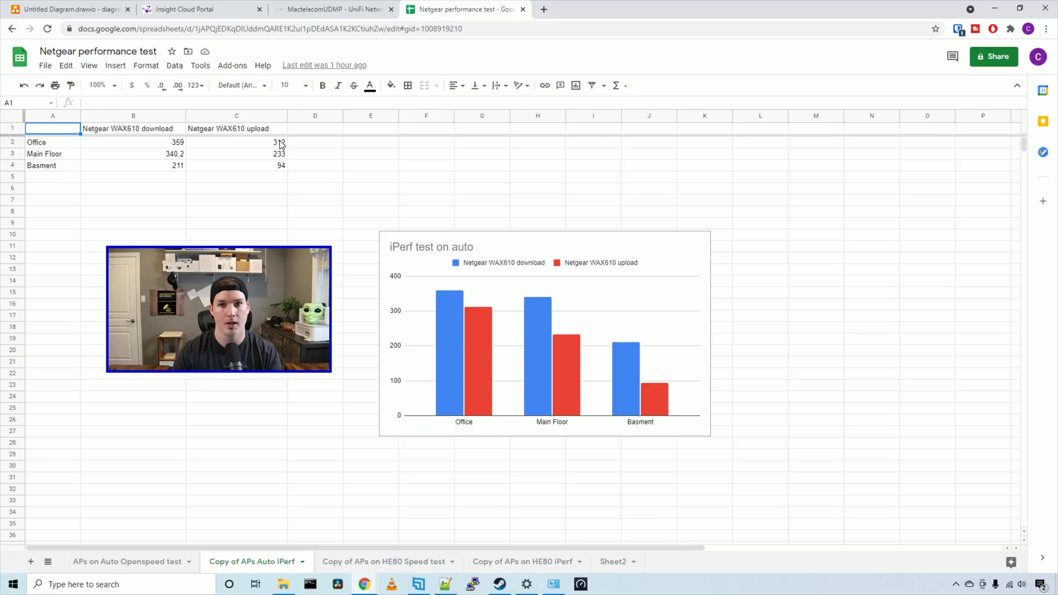
click(430, 563)
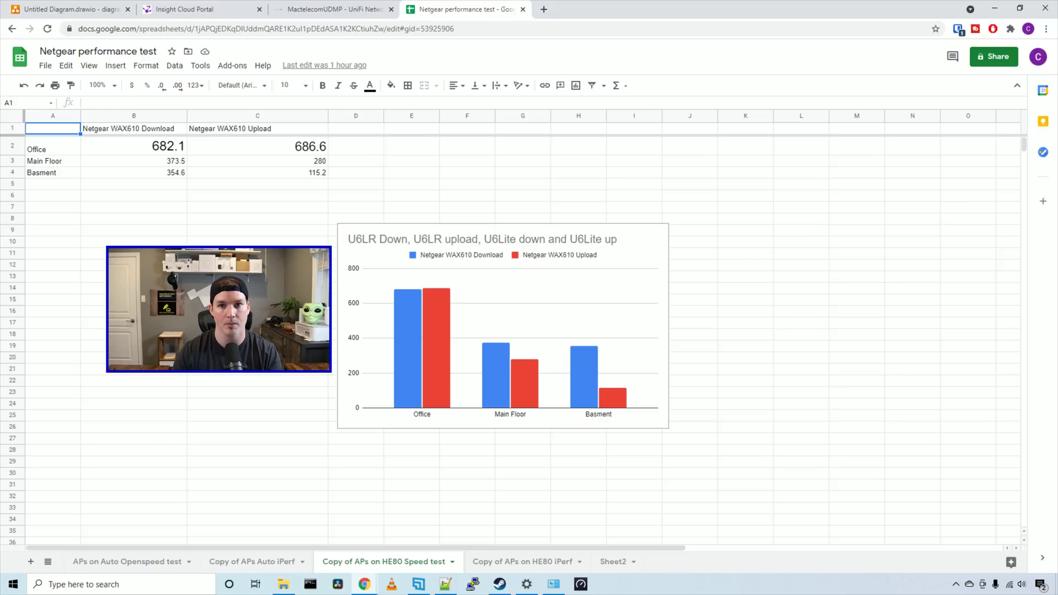
click(523, 562)
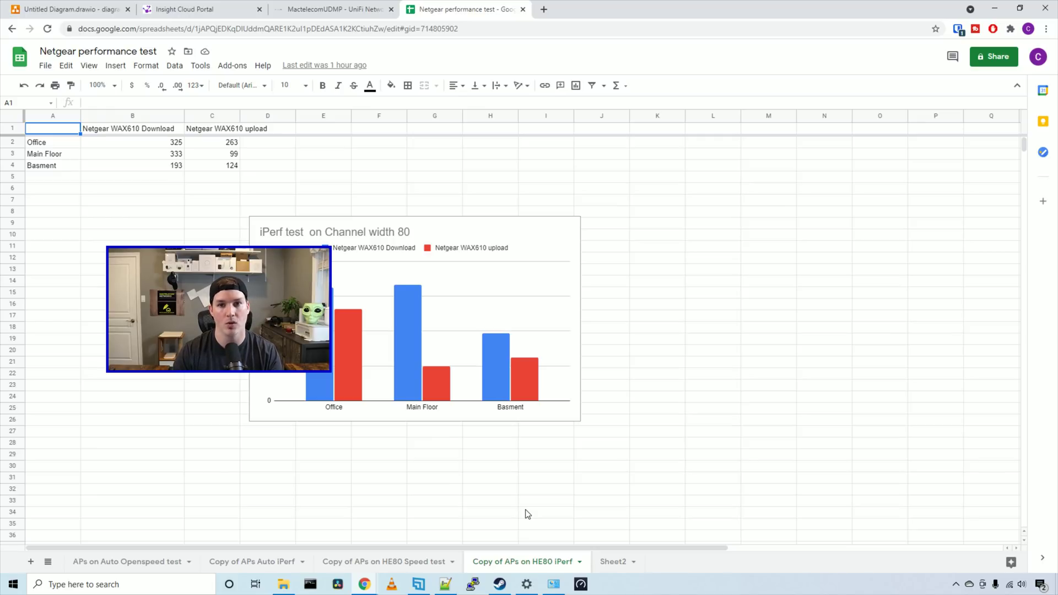
key(ctrl+1)
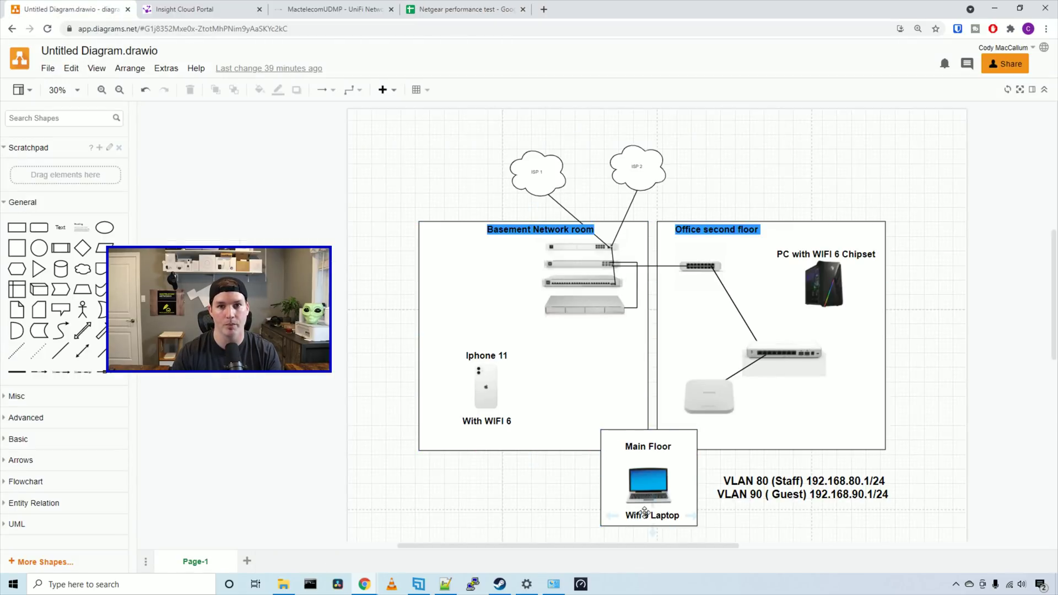
Return to the spreadsheet with Ctrl+4, showing the Openspeed-on-Auto 647/608 Mbps results.
key(ctrl+4)
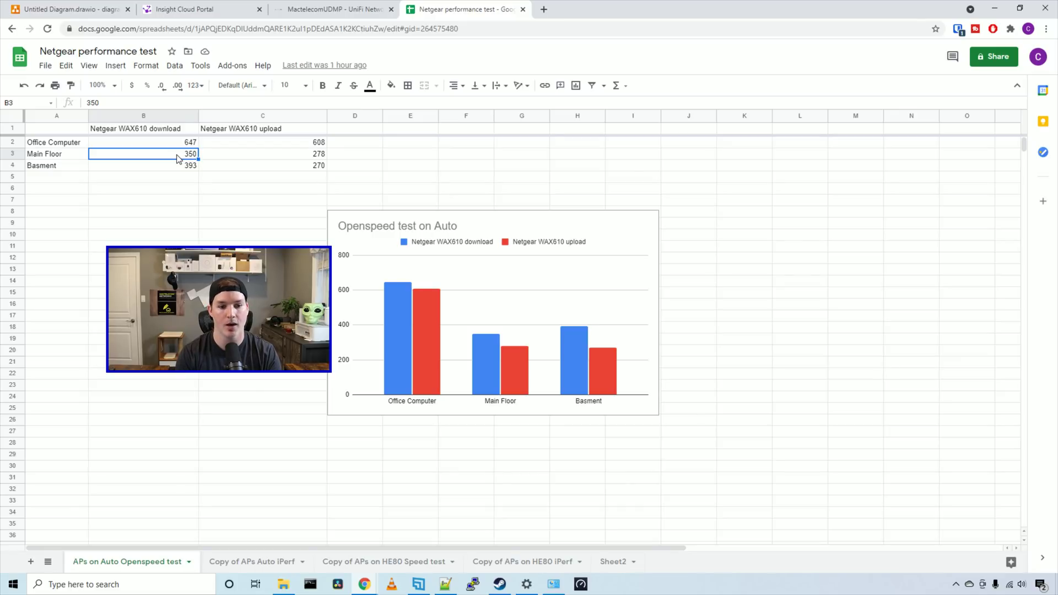
View the Copy of APs Auto iPerf, HE80 Speed test, and HE80 iPerf sheets in turn.
click(274, 563)
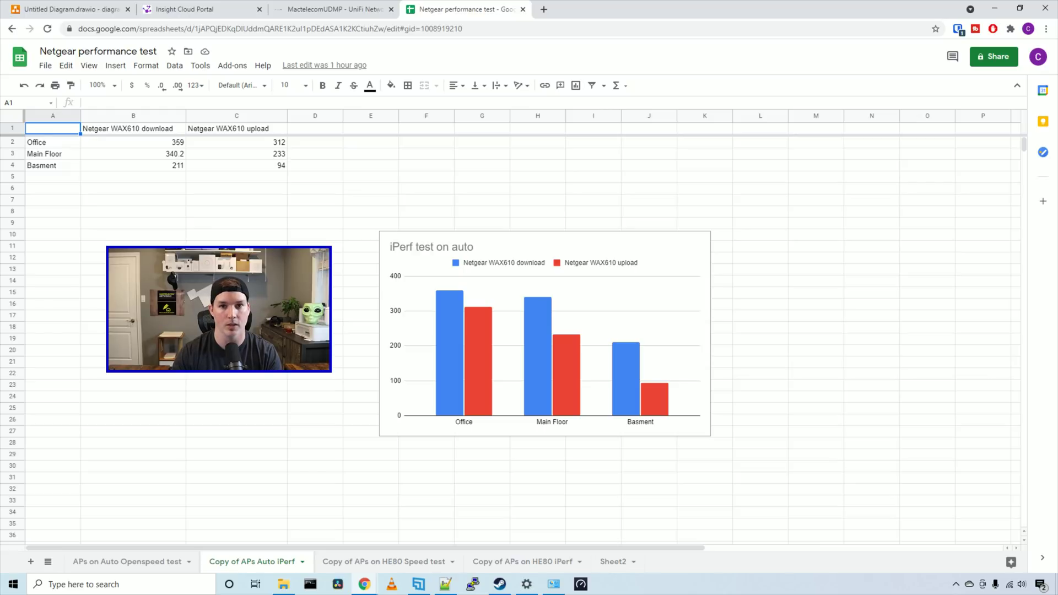
click(401, 562)
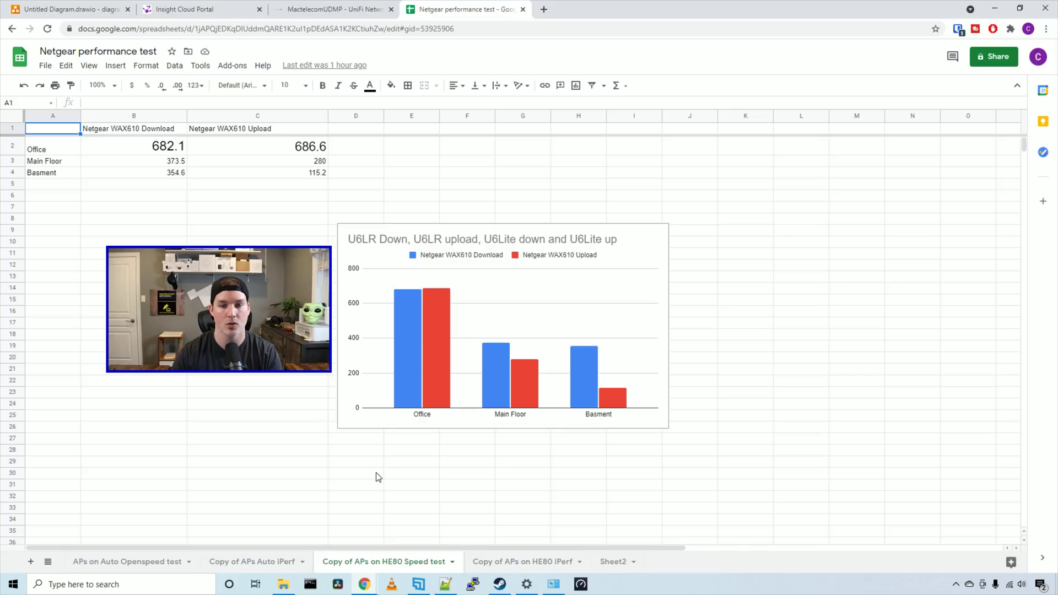
click(523, 562)
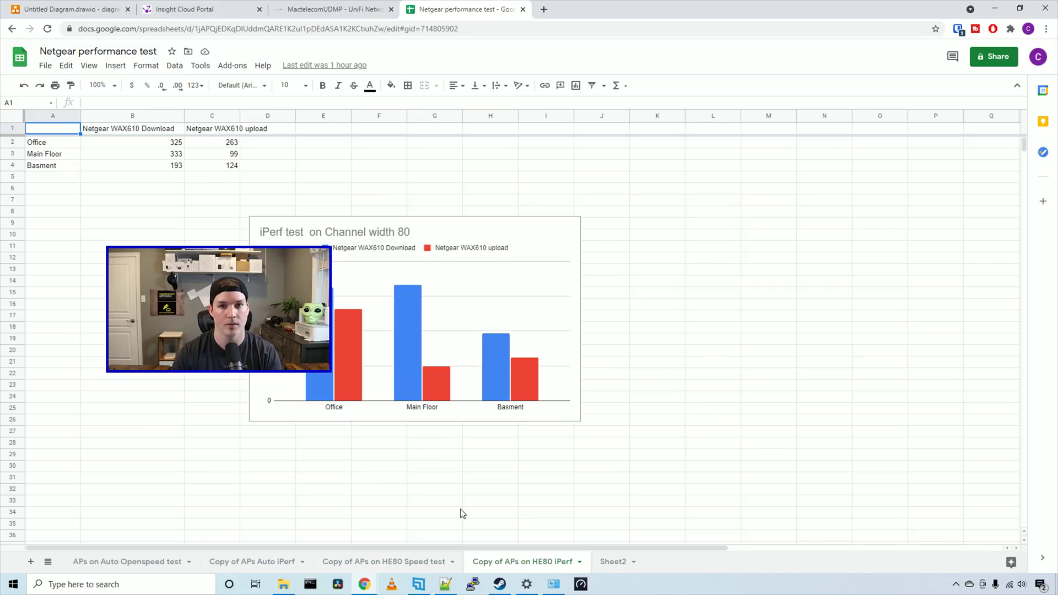
Check the draw.io network diagram, then go back to the Openspeed test on Auto sheet.
key(ctrl+1)
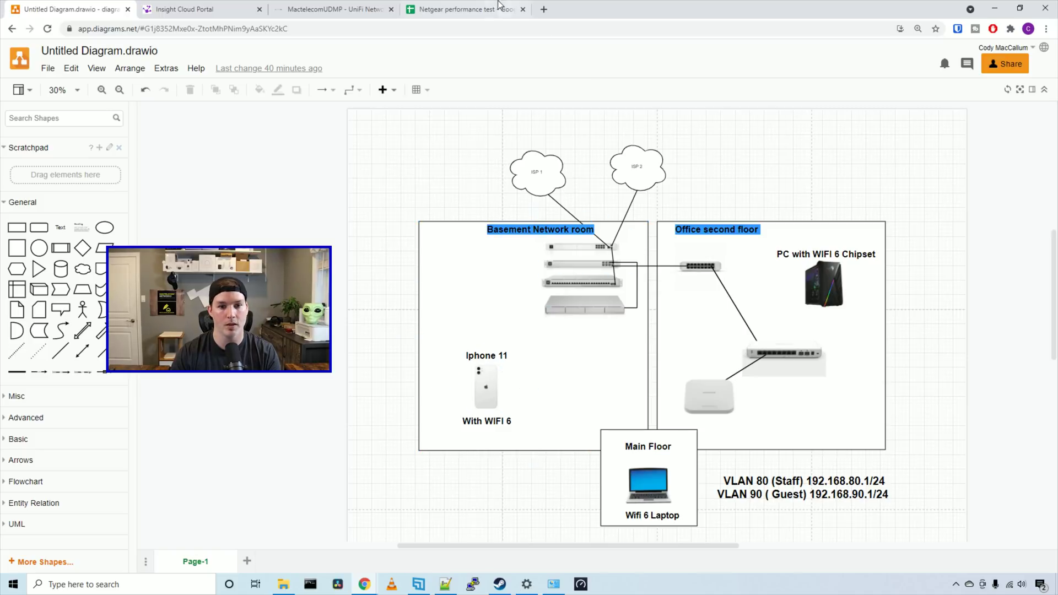
click(496, 8)
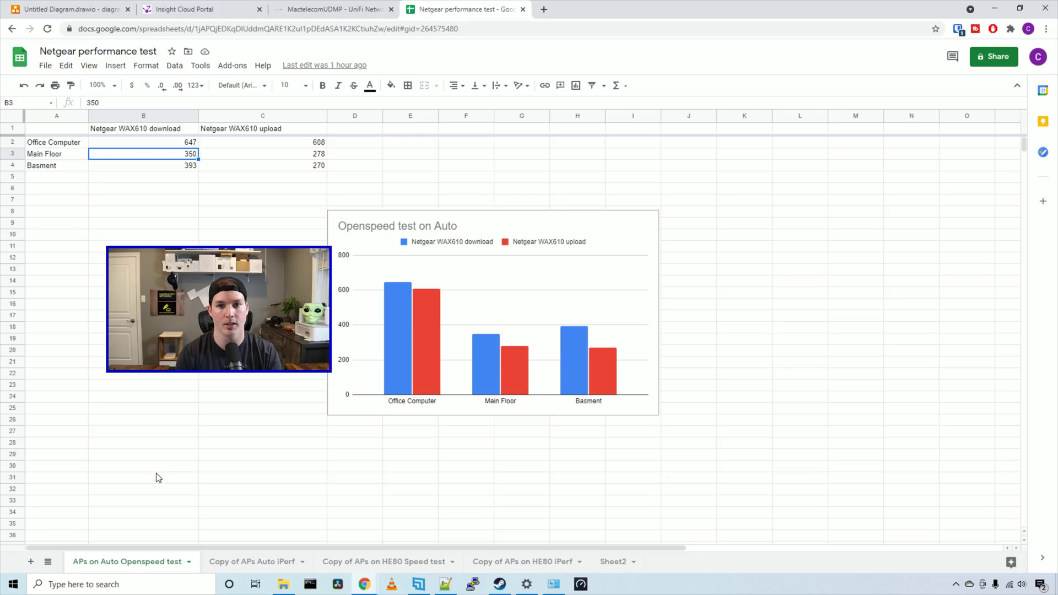
Flip through the Copy of APs Auto iPerf and HE80 Speed test sheets, ending on HE80 iPerf.
click(271, 561)
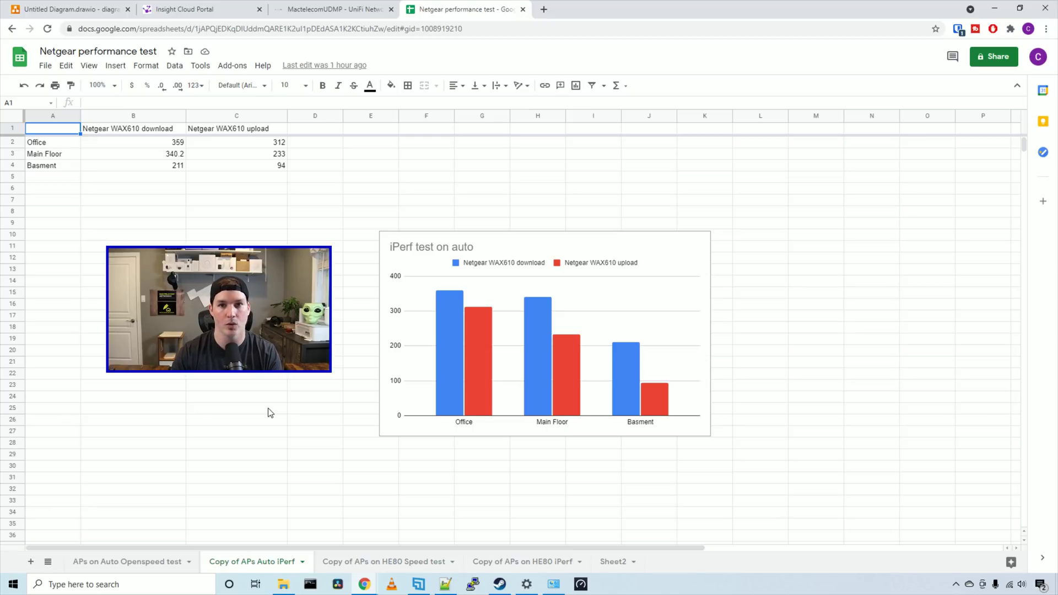
click(444, 560)
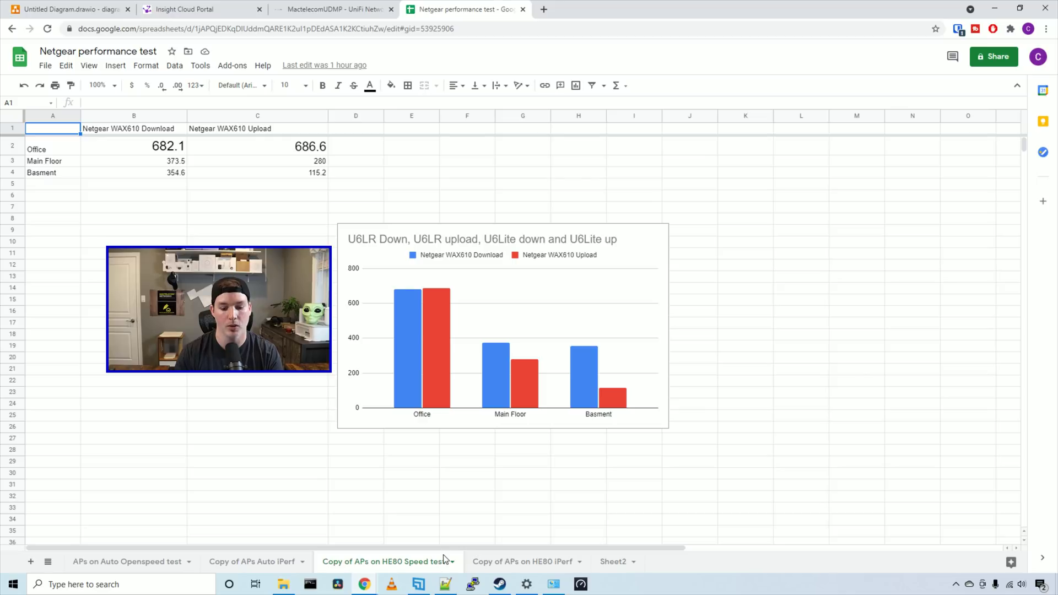
click(539, 561)
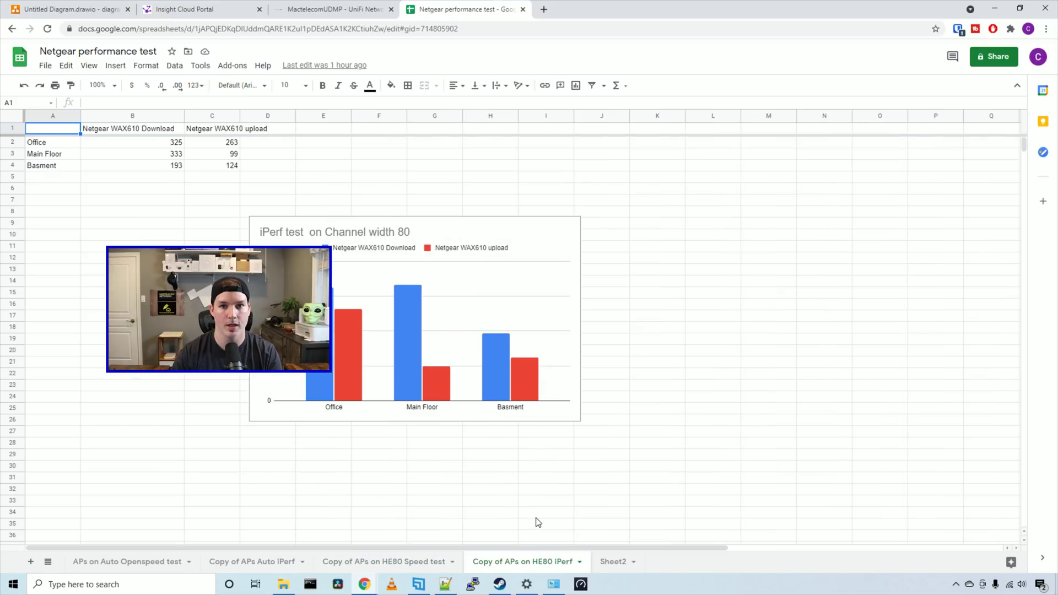